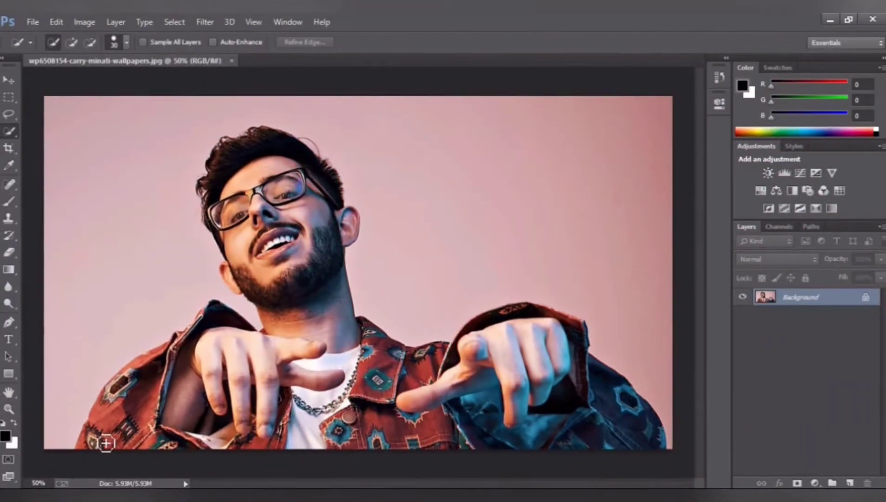
# Sweep Quick Selection across the man's jacket, body, hands, beard and hair to select him.
pyautogui.moveTo(106, 443)
pyautogui.mouseDown()
pyautogui.moveTo(230, 385)
pyautogui.moveTo(584, 417)
pyautogui.moveTo(573, 322)
pyautogui.moveTo(389, 364)
pyautogui.moveTo(232, 279)
pyautogui.mouseUp()
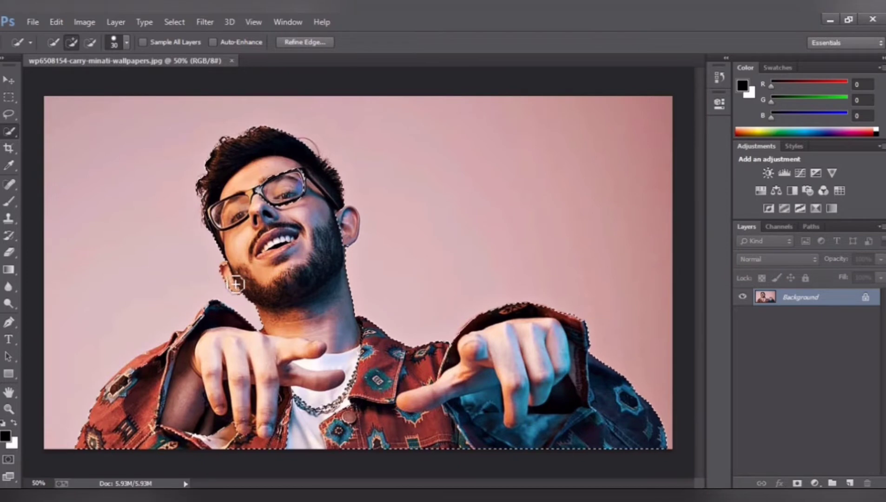
# Add both ears to the selection and move the Refine Edge window aside.
pyautogui.moveTo(232, 279); pyautogui.dragTo(357, 214)
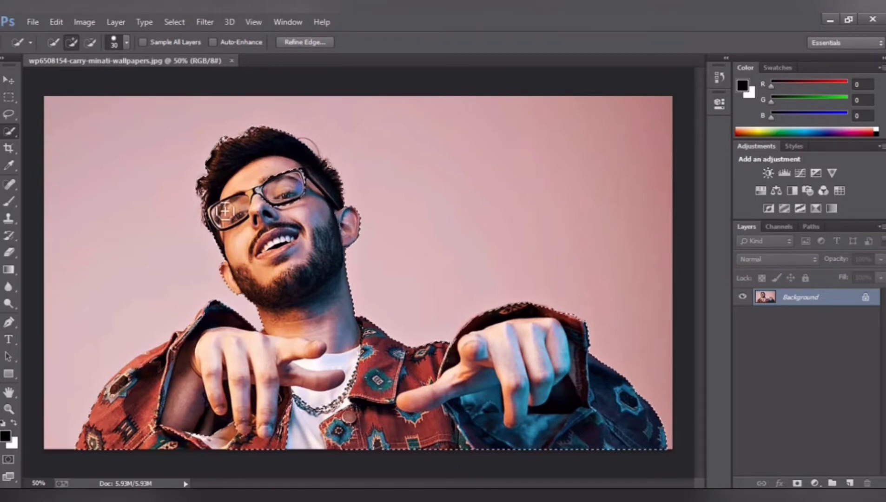
pyautogui.click(302, 42)
pyautogui.press('Escape')
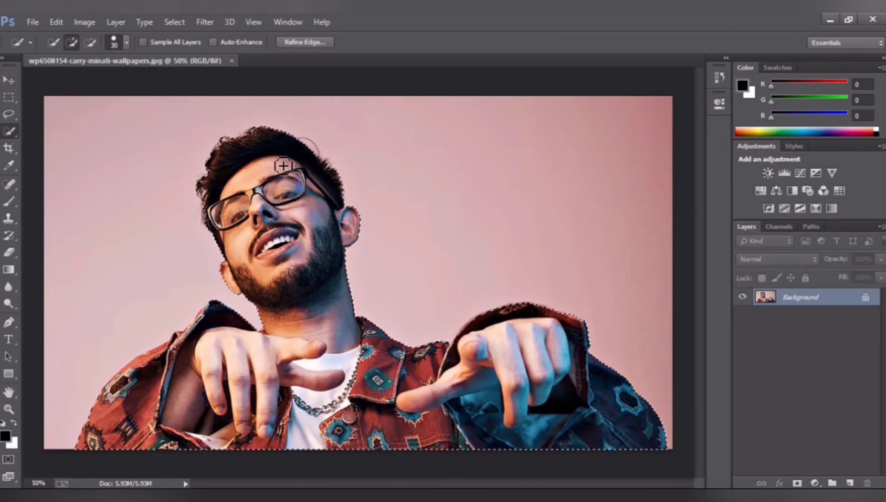
pyautogui.click(304, 41)
pyautogui.press('Escape')
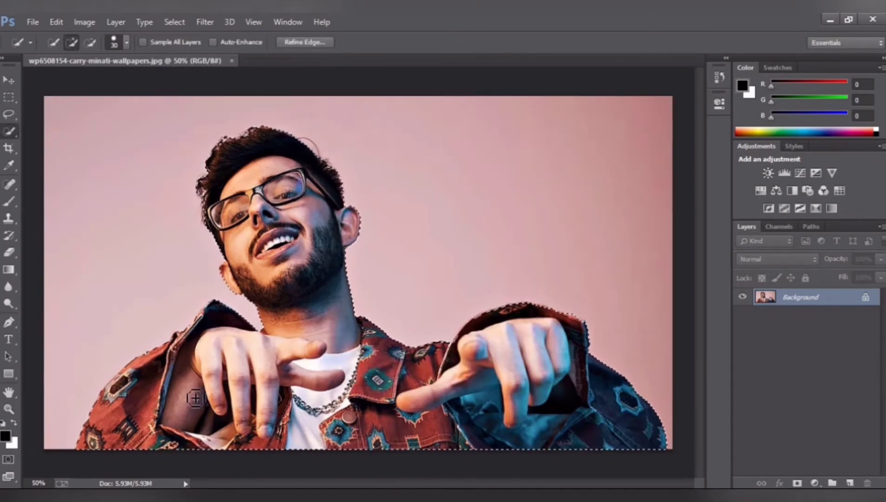
pyautogui.click(297, 42)
pyautogui.moveTo(460, 75); pyautogui.dragTo(636, 45)
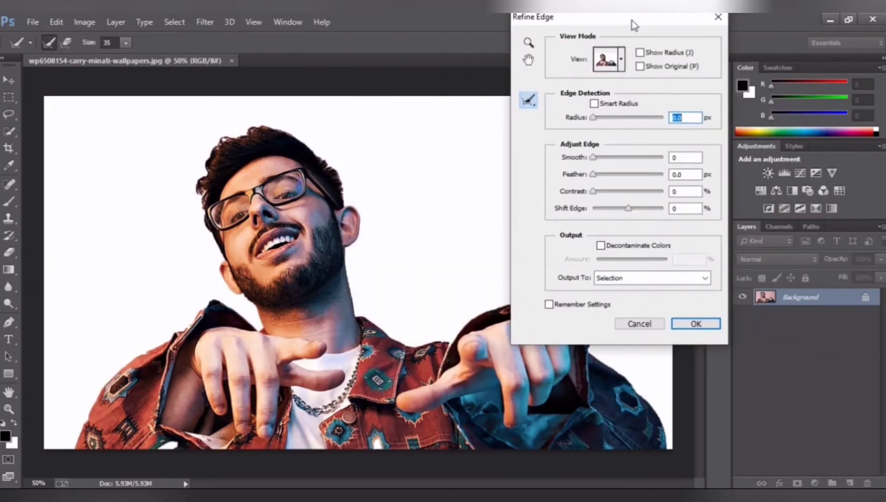
pyautogui.click(658, 350)
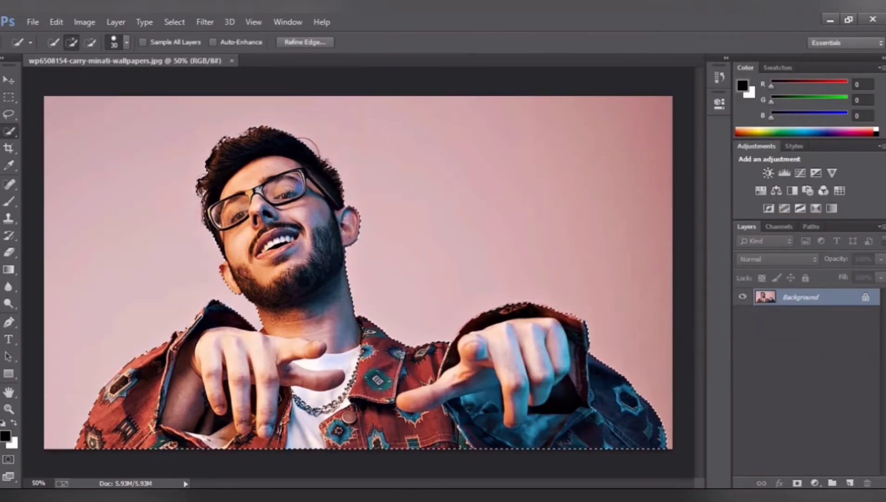
# Refine the edge with 0.5 px radius, Smart Radius and -44% Shift Edge, outputting a masked new layer.
pyautogui.click(301, 41)
pyautogui.click(602, 140)
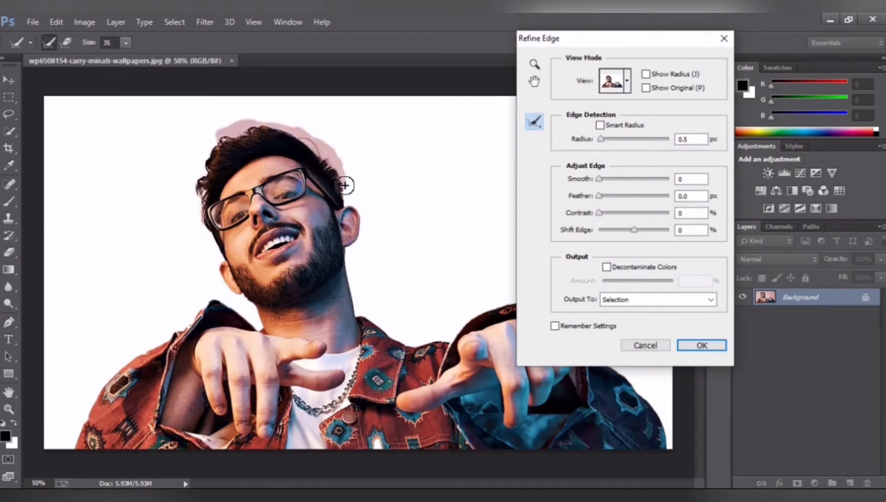
pyautogui.moveTo(344, 185); pyautogui.dragTo(357, 153)
pyautogui.moveTo(634, 229); pyautogui.dragTo(618, 229)
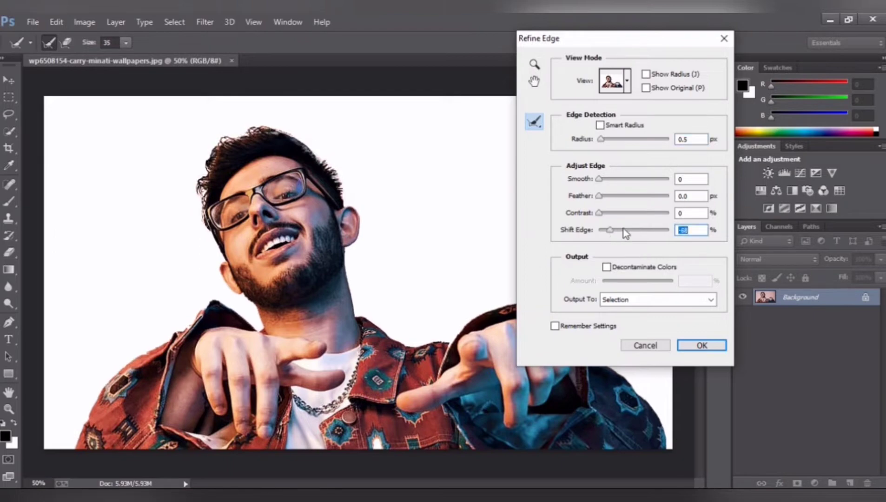
pyautogui.click(600, 196)
pyautogui.click(600, 125)
pyautogui.click(657, 299)
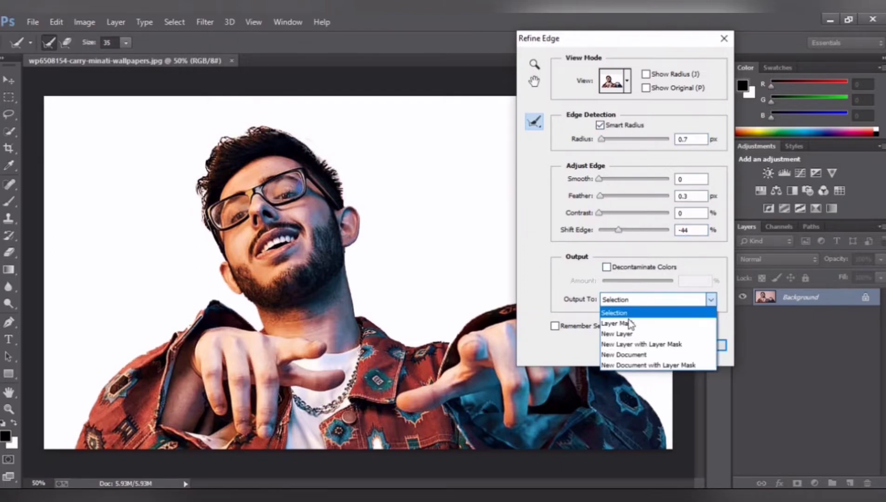
pyautogui.click(623, 339)
pyautogui.click(683, 346)
# Hide the Background layer, inspect the neck edge, and undo the first Background copy cutout.
pyautogui.click(742, 314)
pyautogui.click(742, 314)
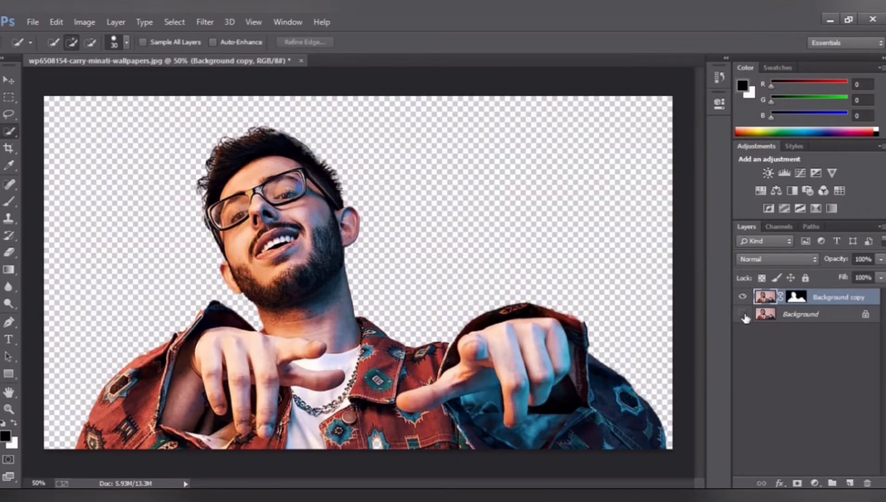
pyautogui.click(742, 314)
pyautogui.hotkey('ctrl', '+')
pyautogui.hotkey('ctrl', '+')
pyautogui.hotkey('ctrl', '+')
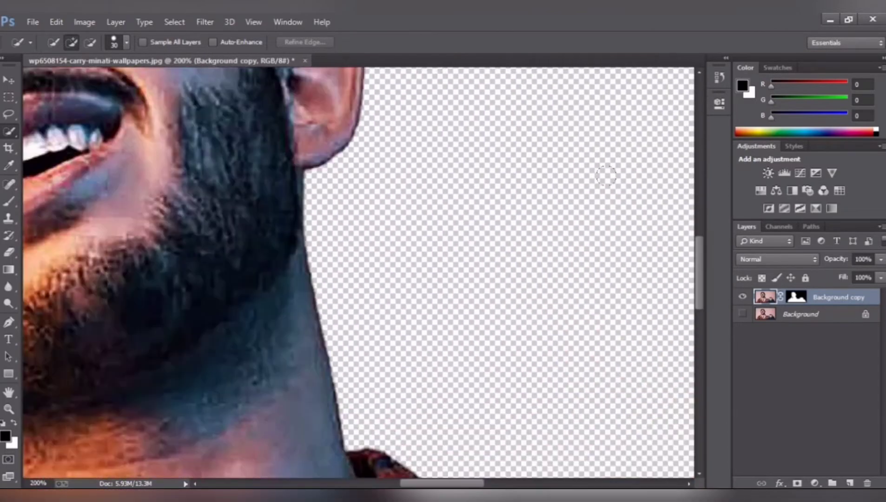
pyautogui.scroll(5, 651, 423)
pyautogui.hscroll(-5, 651, 422)
pyautogui.scroll(5, 623, 465)
pyautogui.hotkey('ctrl', 'z')
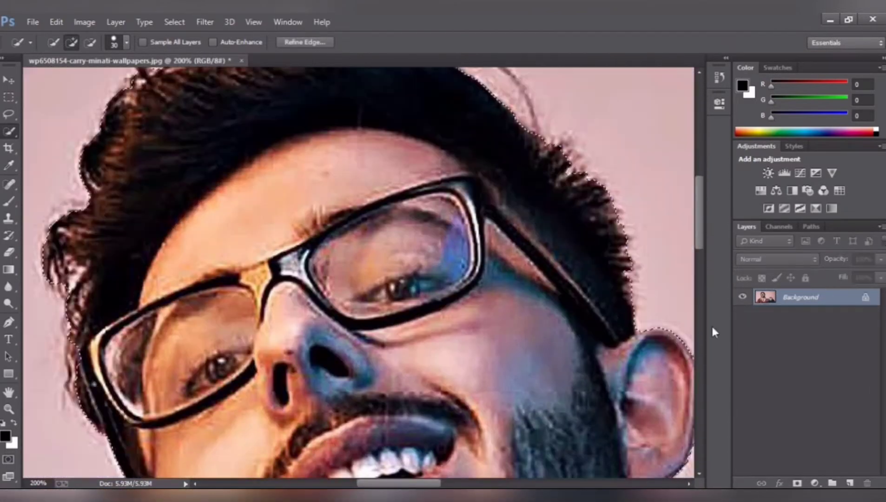
pyautogui.hotkey('ctrl', '0')
# Re-refine the hair edge with Shift Edge +44%, outputting a new layer with layer mask.
pyautogui.hotkey('ctrl', 'alt', 'r')
pyautogui.moveTo(190, 186)
pyautogui.mouseDown()
pyautogui.moveTo(237, 126)
pyautogui.moveTo(342, 167)
pyautogui.mouseUp()
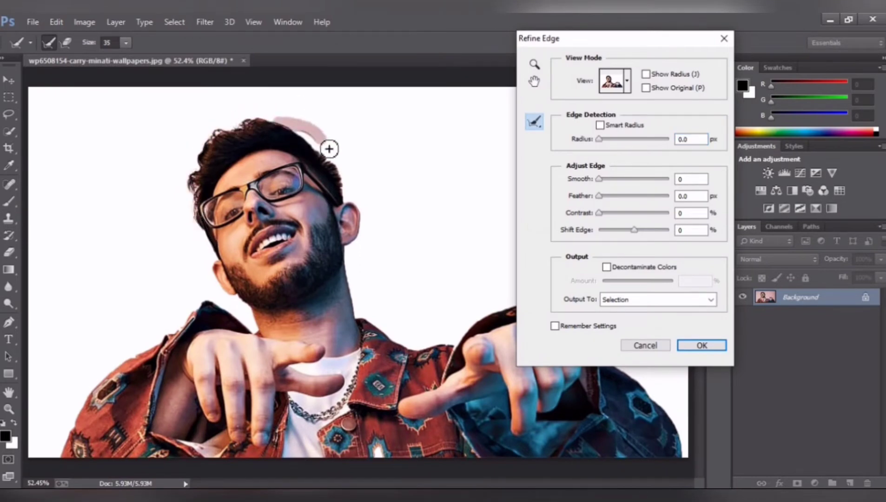
pyautogui.moveTo(634, 230); pyautogui.dragTo(648, 232)
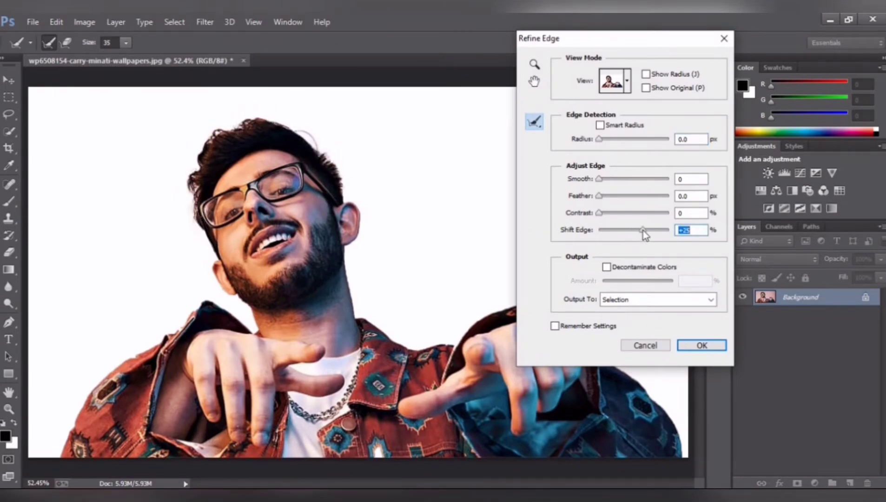
pyautogui.click(664, 300)
pyautogui.click(650, 334)
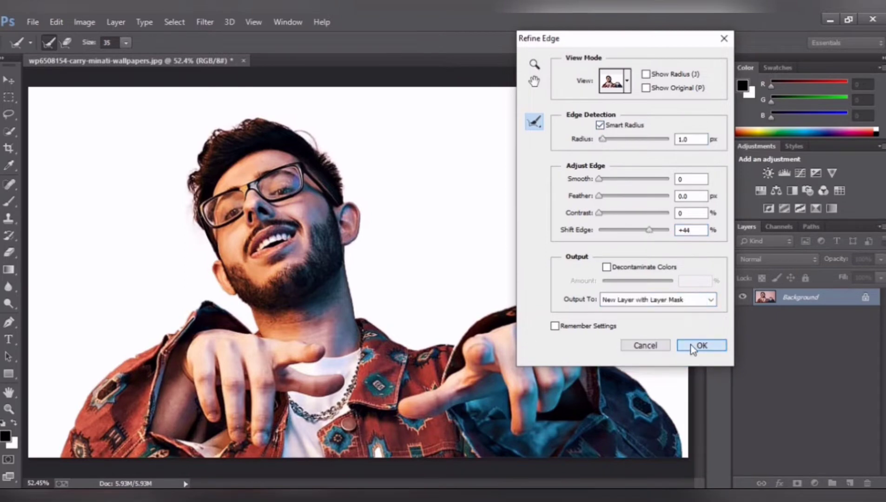
pyautogui.click(701, 345)
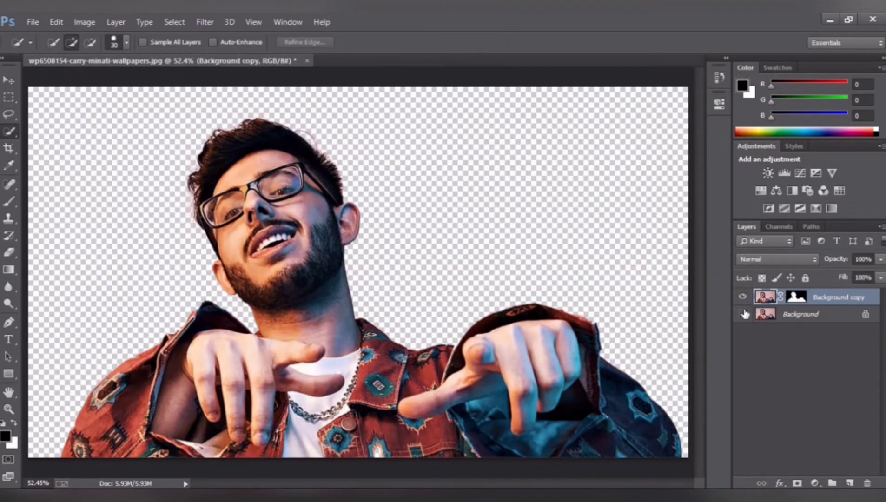
pyautogui.doubleClick(822, 297)
# Rename the cutout layer 'model', duplicate it, and apply the layer mask on model copy.
pyautogui.write('model')
pyautogui.press('Return')
pyautogui.hotkey('ctrl', 'j')
pyautogui.click(796, 298)
pyautogui.rightClick(797, 298)
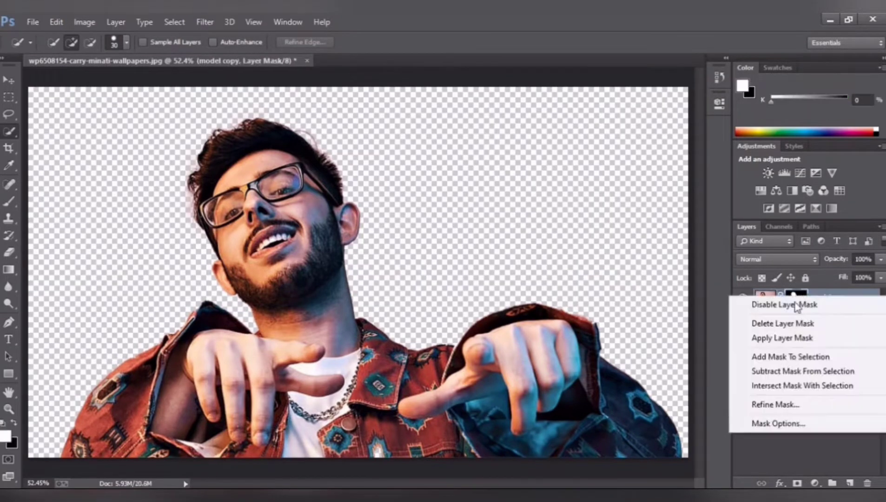
pyautogui.click(782, 338)
# Apply Surface Blur to model copy with radius 17 px and threshold 33 levels.
pyautogui.click(204, 22)
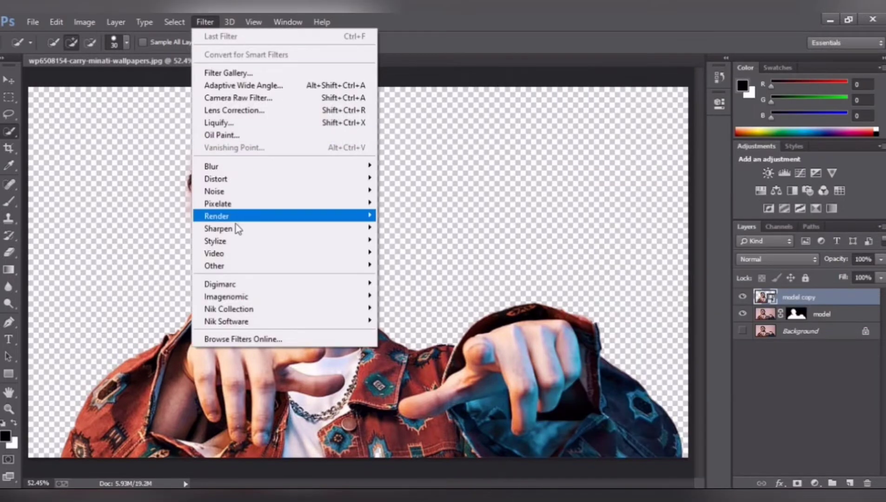
pyautogui.moveTo(284, 166)
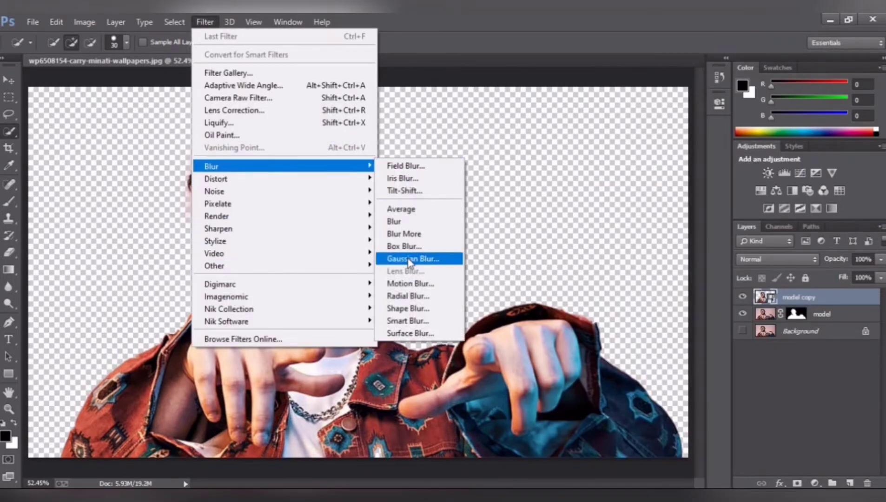
pyautogui.click(416, 334)
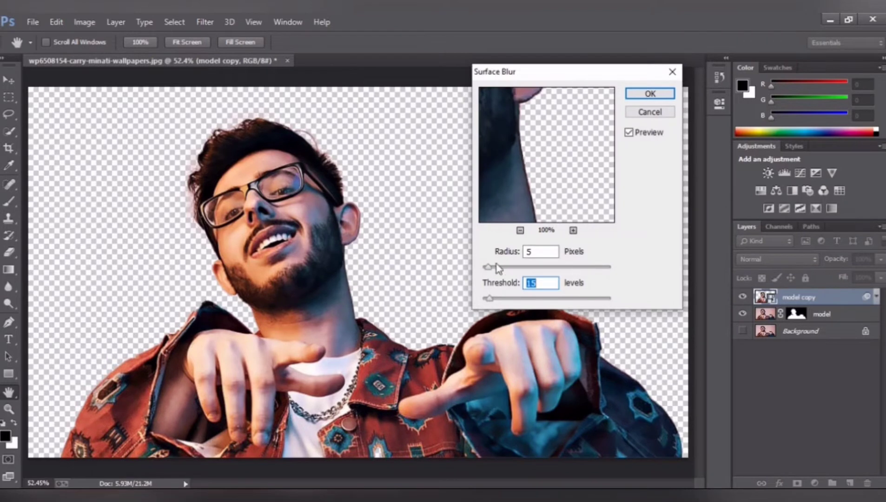
pyautogui.moveTo(488, 267); pyautogui.dragTo(580, 267)
pyautogui.moveTo(489, 298); pyautogui.dragTo(611, 298)
pyautogui.click(363, 267)
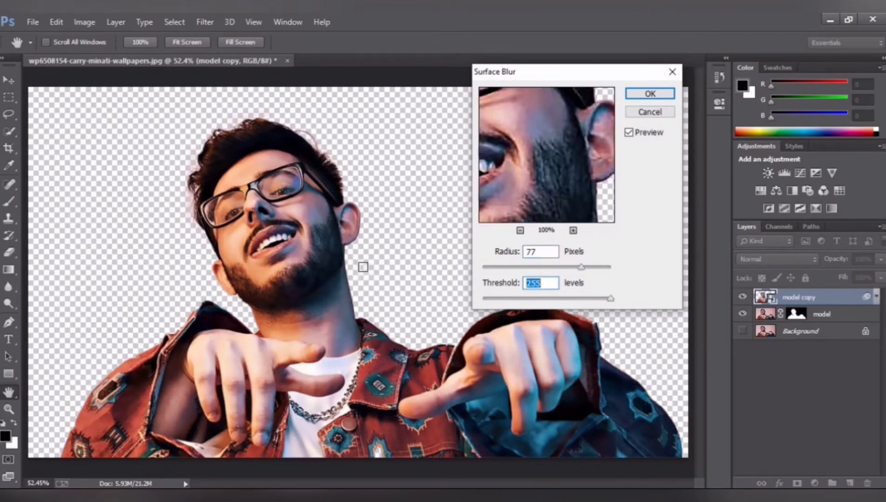
pyautogui.click(280, 235)
pyautogui.click(301, 207)
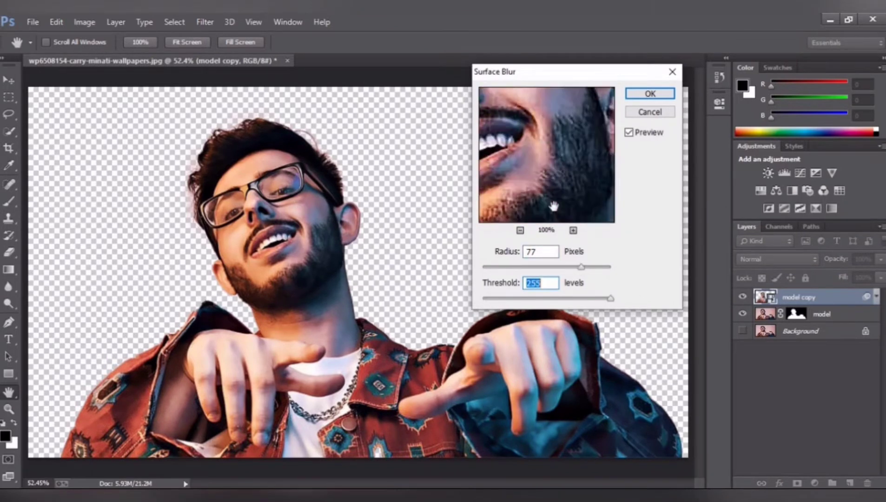
pyautogui.moveTo(562, 204)
pyautogui.mouseDown()
pyautogui.moveTo(598, 220)
pyautogui.moveTo(644, 272)
pyautogui.mouseUp()
pyautogui.moveTo(610, 298); pyautogui.dragTo(534, 298)
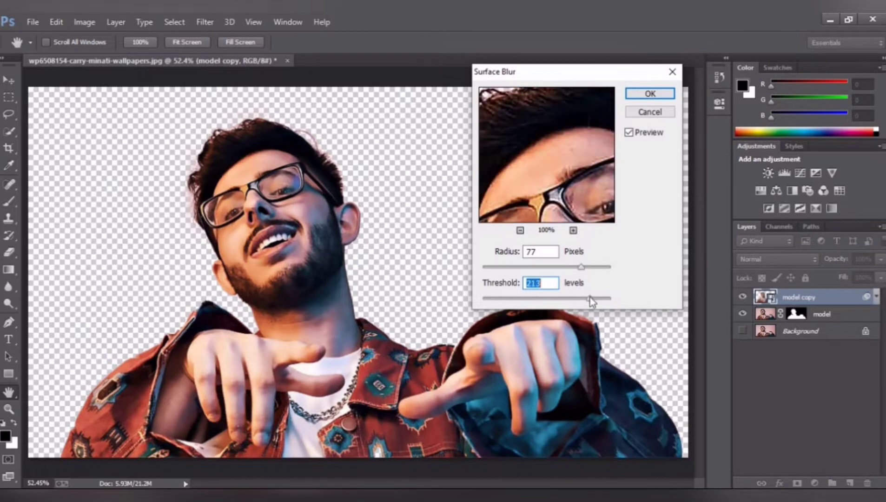
pyautogui.moveTo(580, 266); pyautogui.dragTo(503, 267)
pyautogui.moveTo(590, 298)
pyautogui.mouseDown()
pyautogui.moveTo(490, 304)
pyautogui.moveTo(525, 306)
pyautogui.mouseUp()
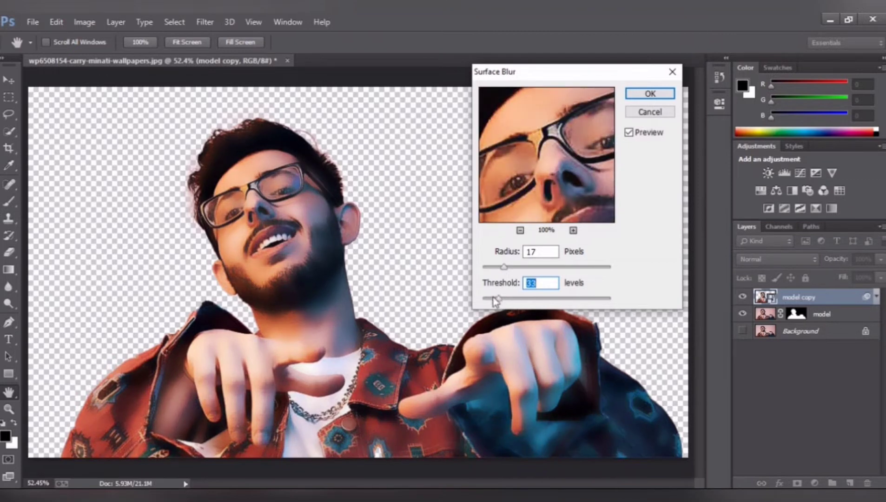
pyautogui.click(650, 94)
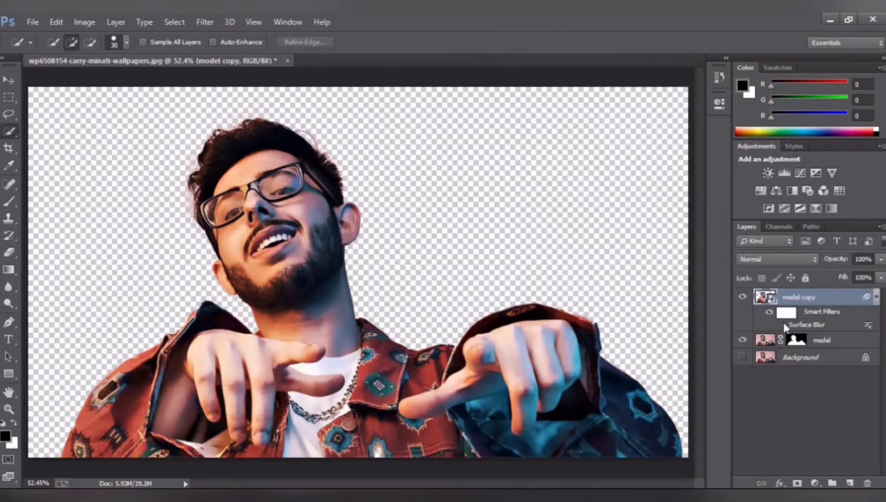
# Add an Unsharp Mask filter at 60% amount and 5.8 px radius to model copy.
pyautogui.click(204, 21)
pyautogui.moveTo(219, 228)
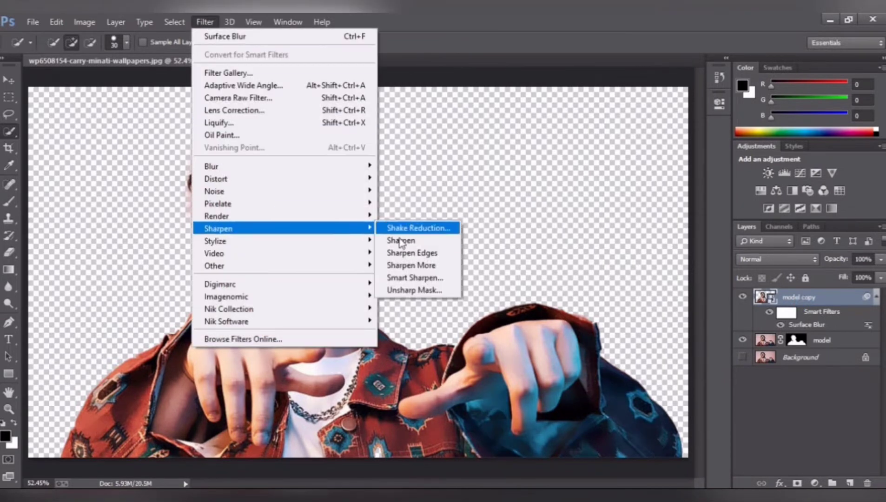
pyautogui.click(409, 289)
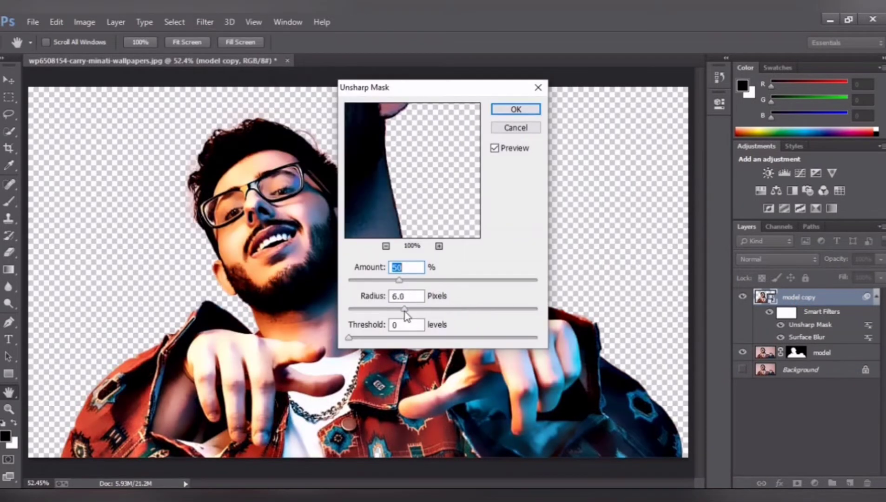
pyautogui.moveTo(379, 302); pyautogui.dragTo(409, 312)
pyautogui.write('60')
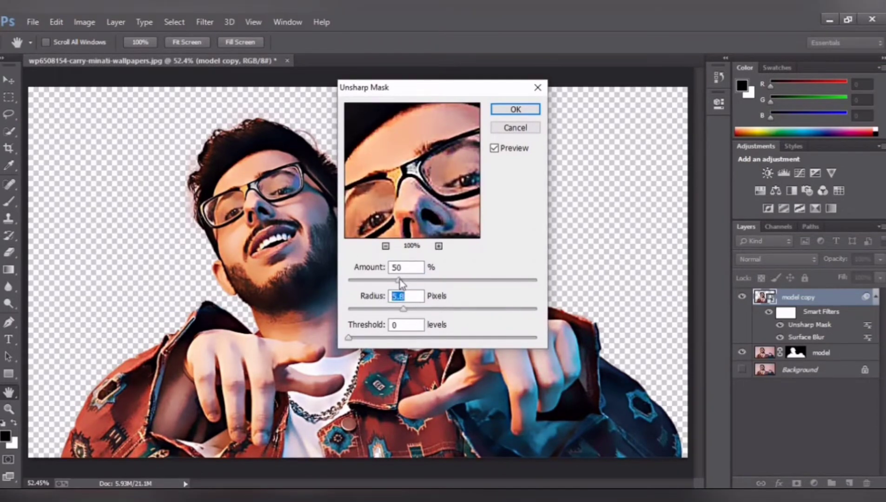
pyautogui.click(515, 110)
pyautogui.press('w')
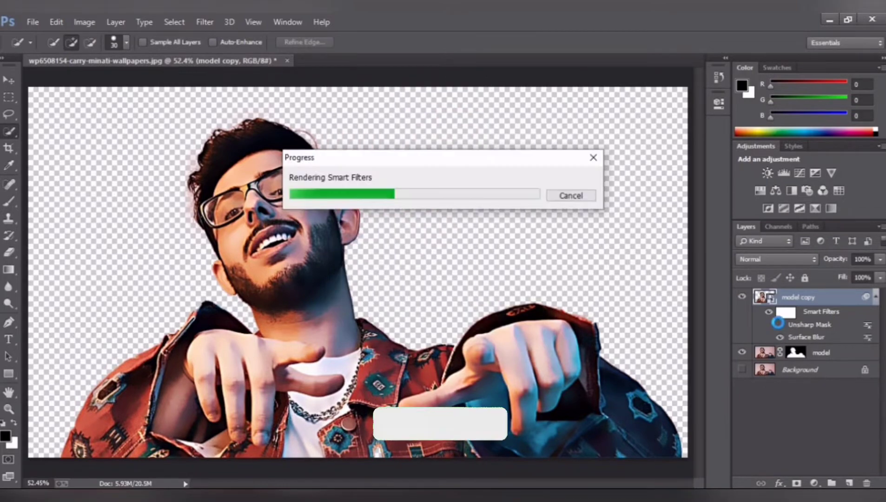
# Add a Diffuse filter in Anisotropic mode to model copy.
pyautogui.click(203, 19)
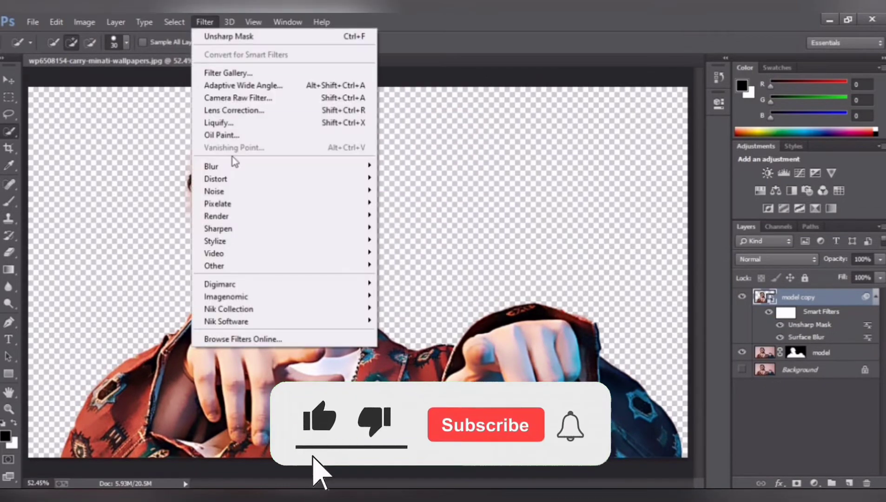
pyautogui.click(408, 247)
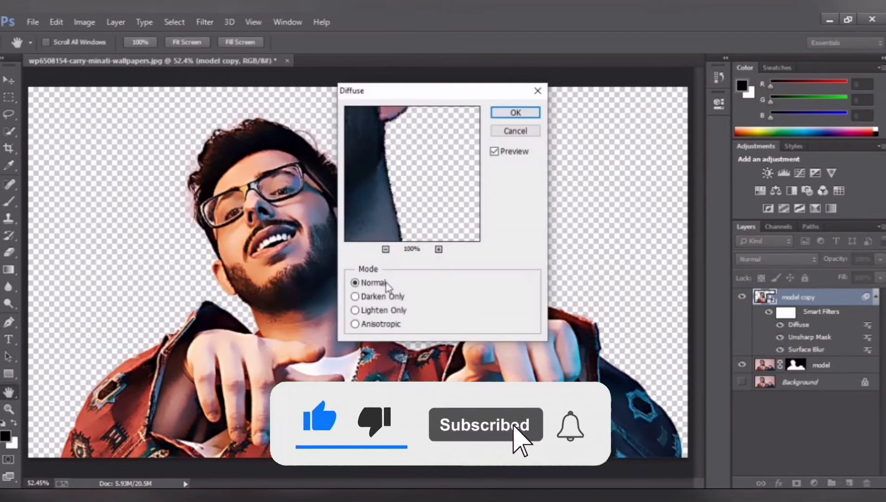
pyautogui.click(355, 323)
pyautogui.moveTo(457, 214)
pyautogui.mouseDown()
pyautogui.moveTo(416, 176)
pyautogui.moveTo(448, 205)
pyautogui.mouseUp()
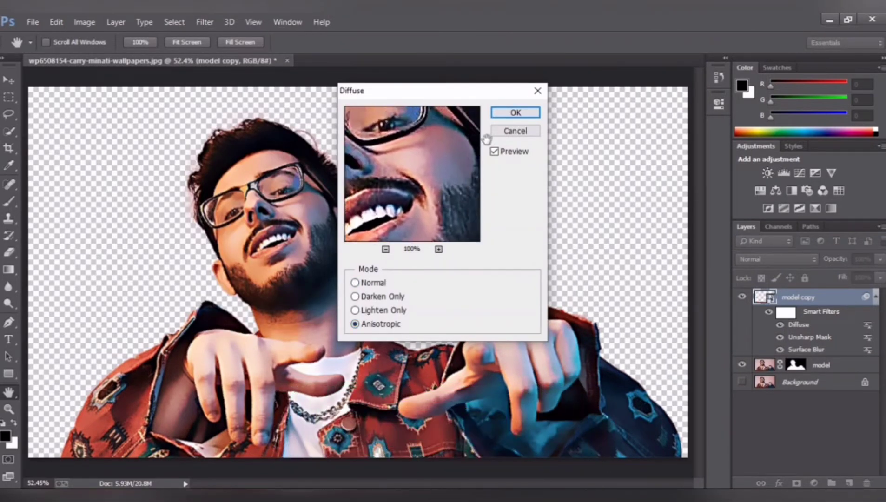
pyautogui.click(515, 113)
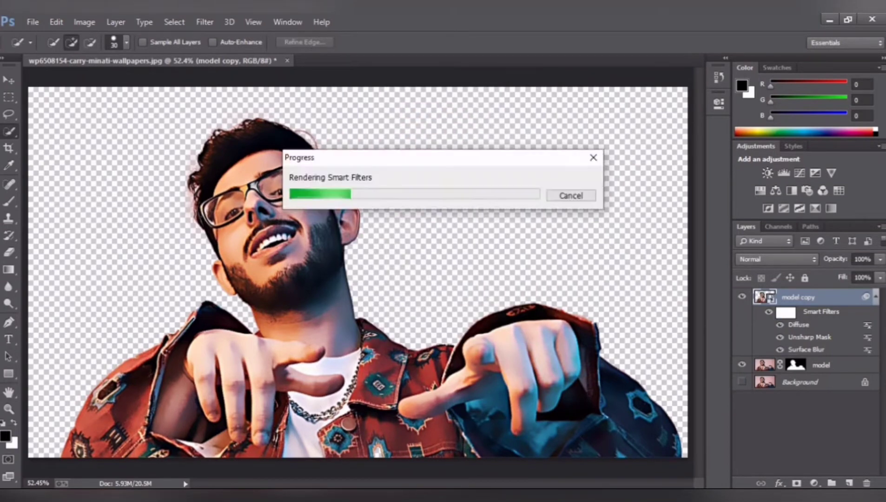
# Apply Filter Gallery Poster Edges with Edge Thickness 10, Edge Intensity 0 and adjusted Posterization.
pyautogui.click(205, 22)
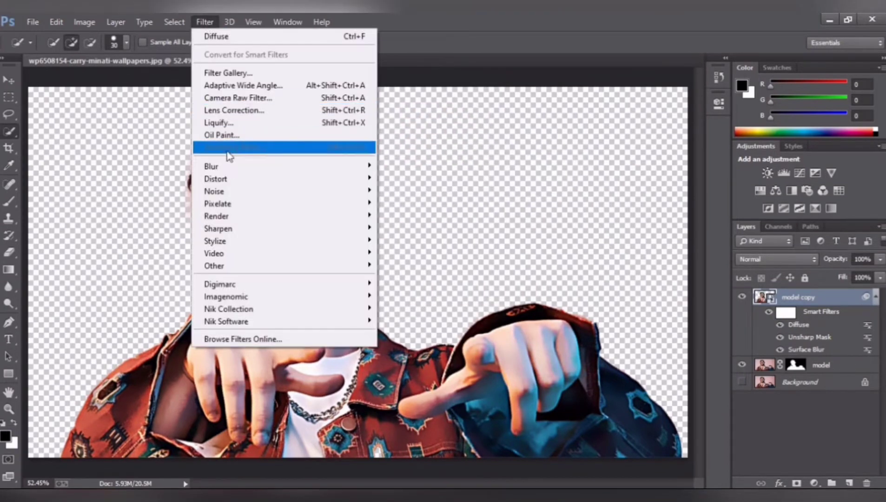
pyautogui.click(231, 74)
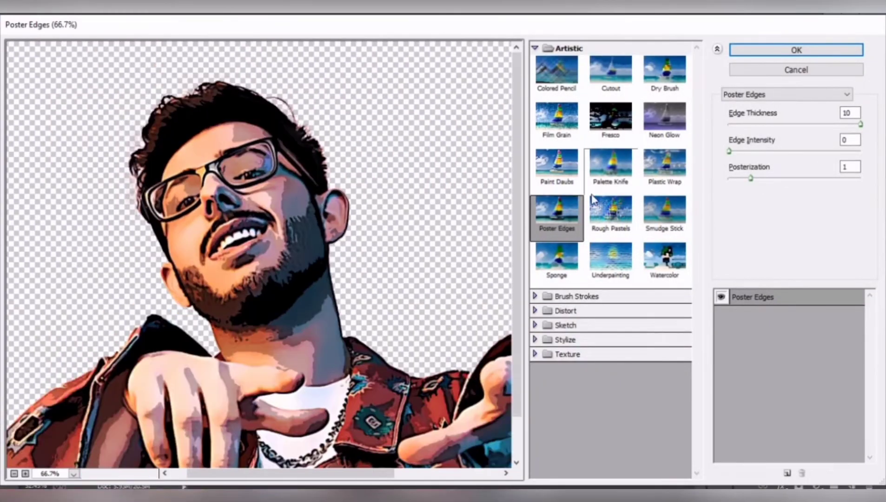
pyautogui.click(742, 179)
pyautogui.click(729, 151)
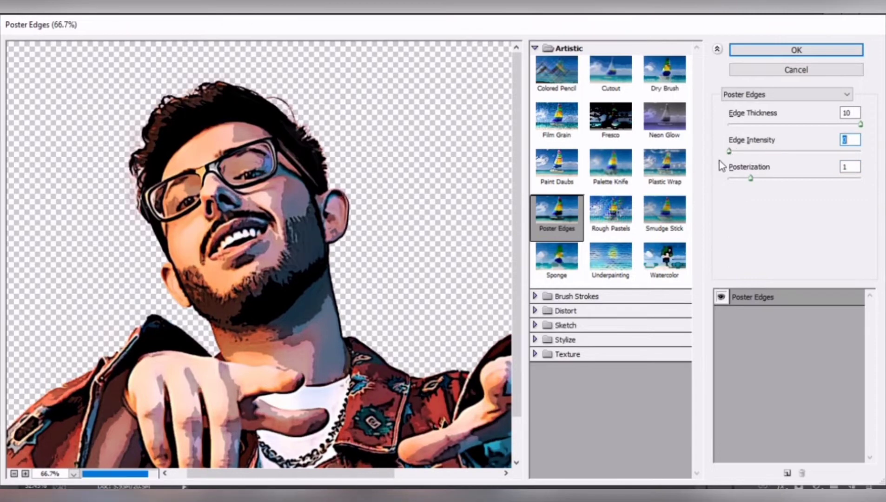
pyautogui.moveTo(742, 178); pyautogui.dragTo(762, 179)
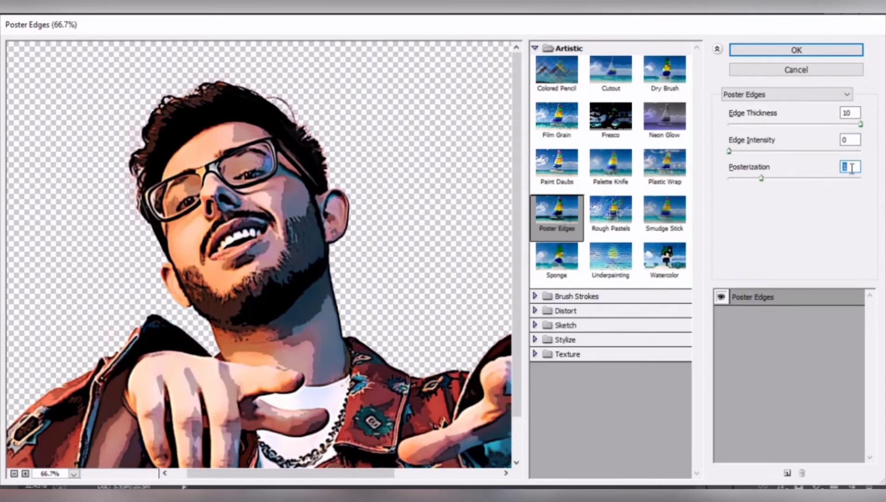
pyautogui.click(803, 52)
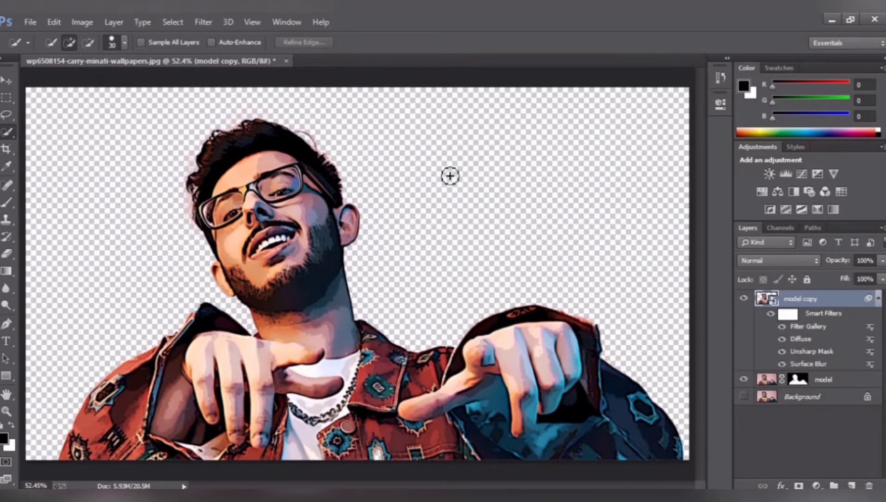
# Apply Oil Paint at Stylization 3, Cleanliness 5, Scale 10, Bristle Detail and Shine 0, then compare.
pyautogui.click(203, 22)
pyautogui.click(219, 135)
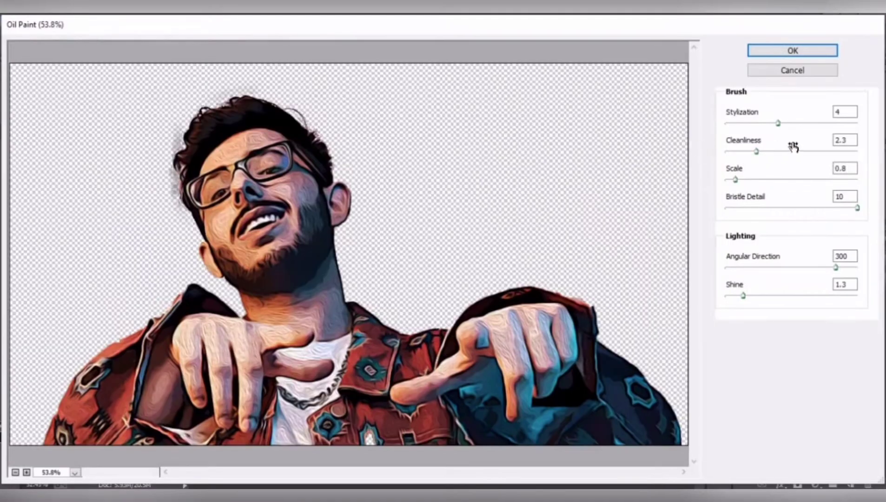
pyautogui.moveTo(755, 151); pyautogui.dragTo(793, 153)
pyautogui.click(779, 123)
pyautogui.moveTo(777, 123); pyautogui.dragTo(765, 123)
pyautogui.moveTo(735, 180); pyautogui.dragTo(877, 189)
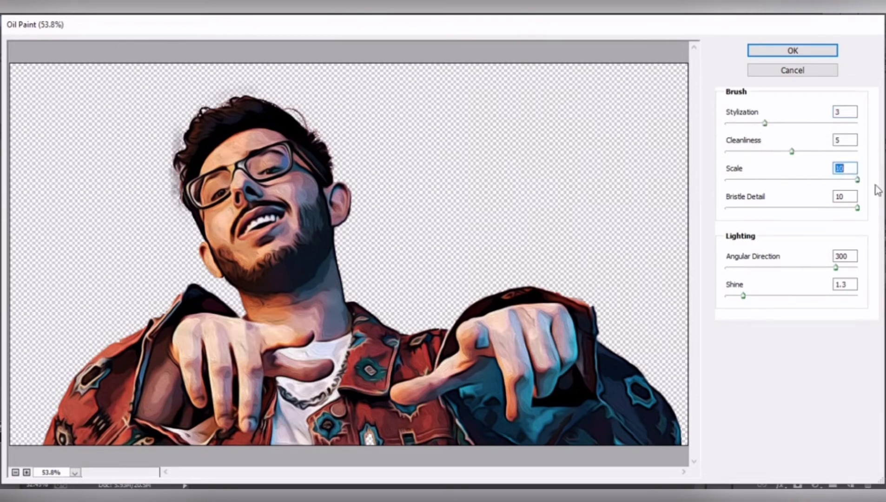
pyautogui.moveTo(742, 298); pyautogui.dragTo(725, 296)
pyautogui.moveTo(856, 207); pyautogui.dragTo(683, 226)
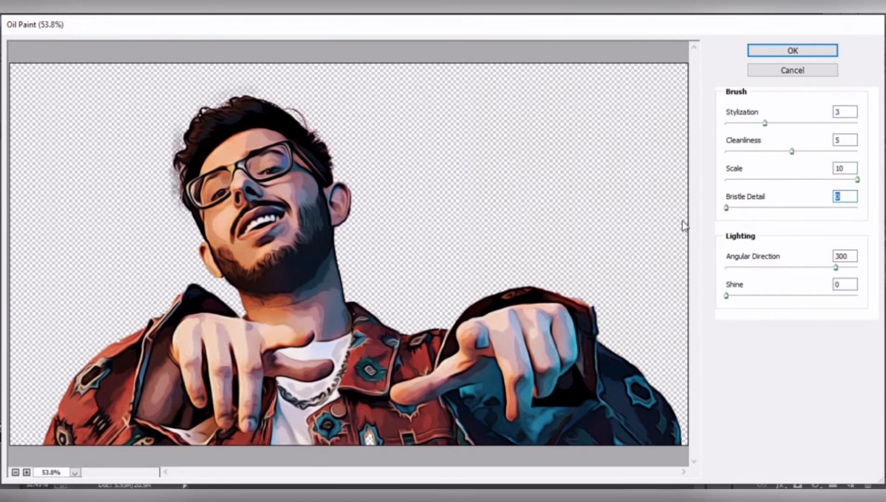
pyautogui.click(792, 50)
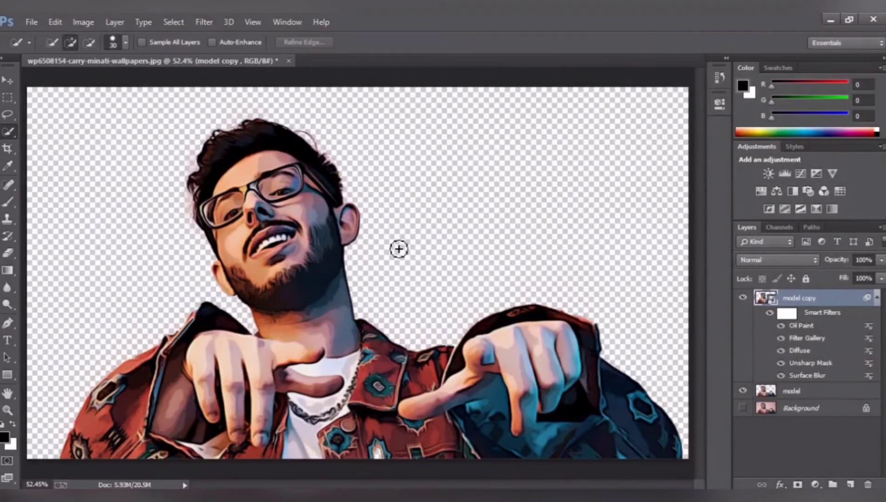
pyautogui.click(781, 326)
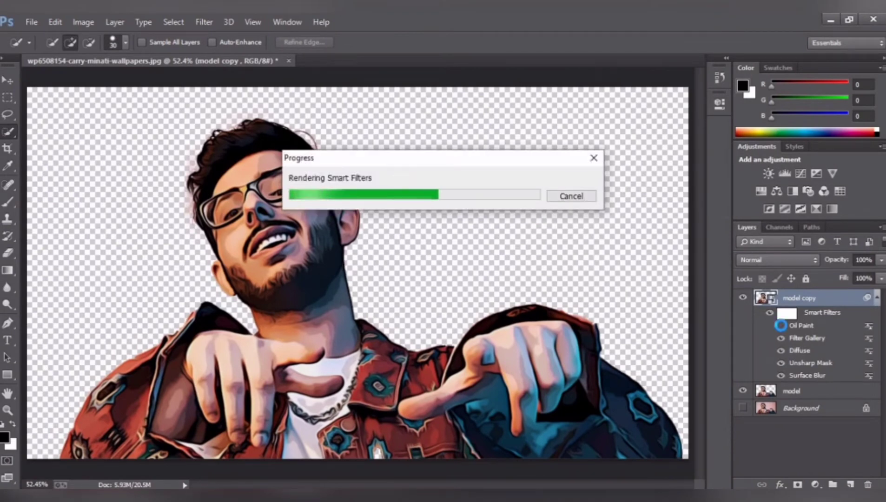
pyautogui.click(780, 326)
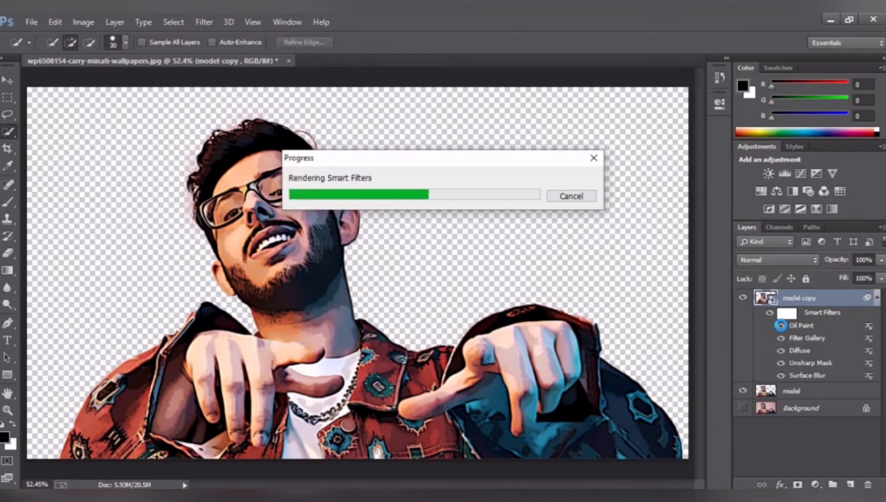
# Paint black on the smart filter mask over both eyes to restore their original detail.
pyautogui.hotkey('ctrl', '+')
pyautogui.hotkey('ctrl', '+')
pyautogui.hotkey('ctrl', '+')
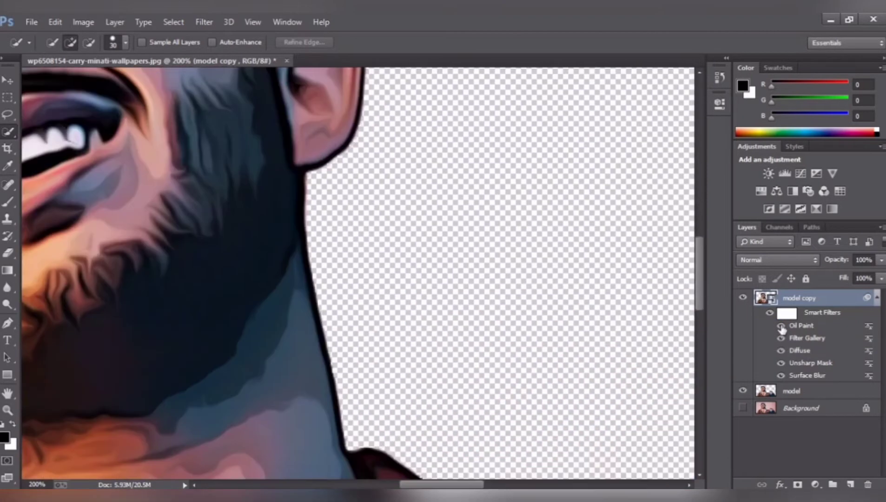
pyautogui.moveTo(582, 300); pyautogui.dragTo(497, 318)
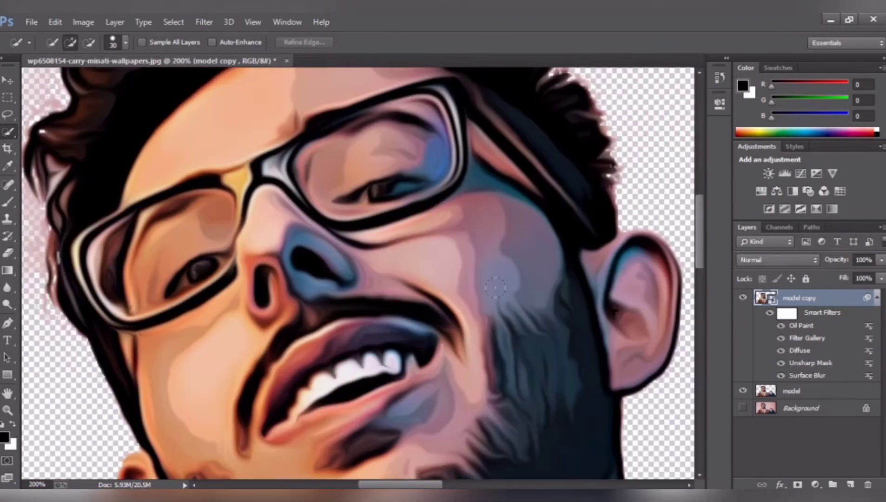
pyautogui.click(795, 318)
pyautogui.press('b')
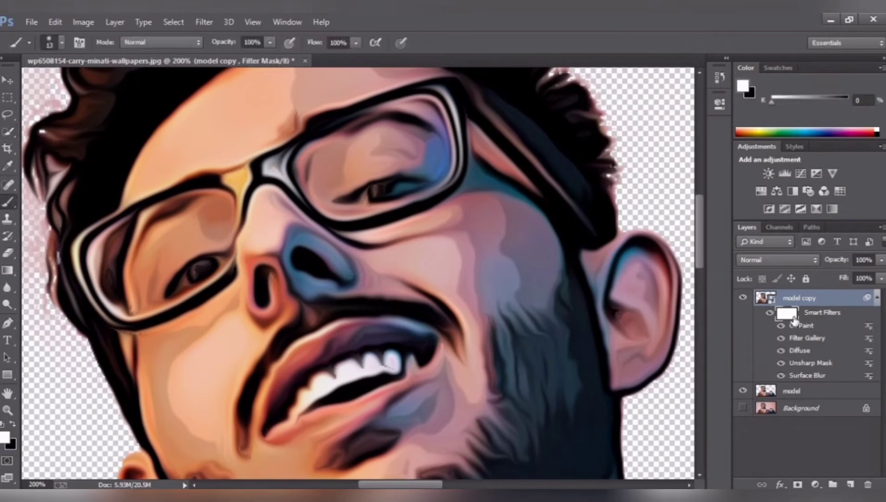
pyautogui.press('x')
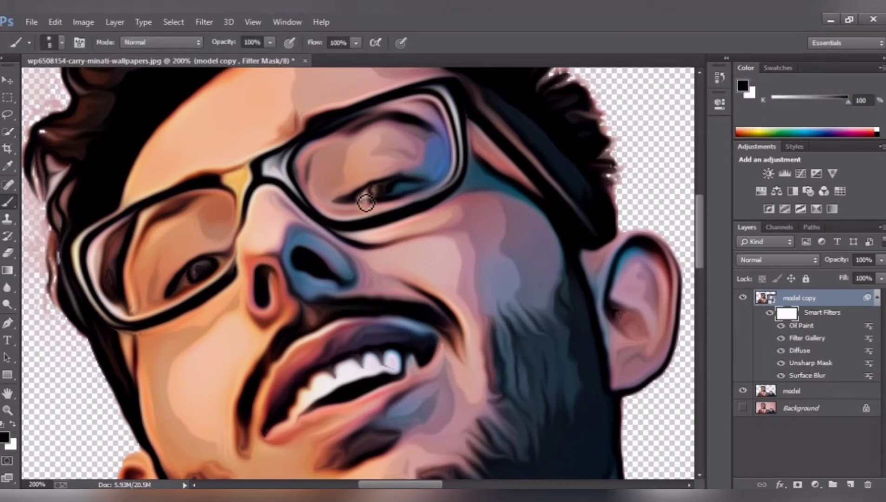
pyautogui.moveTo(366, 202); pyautogui.dragTo(410, 188)
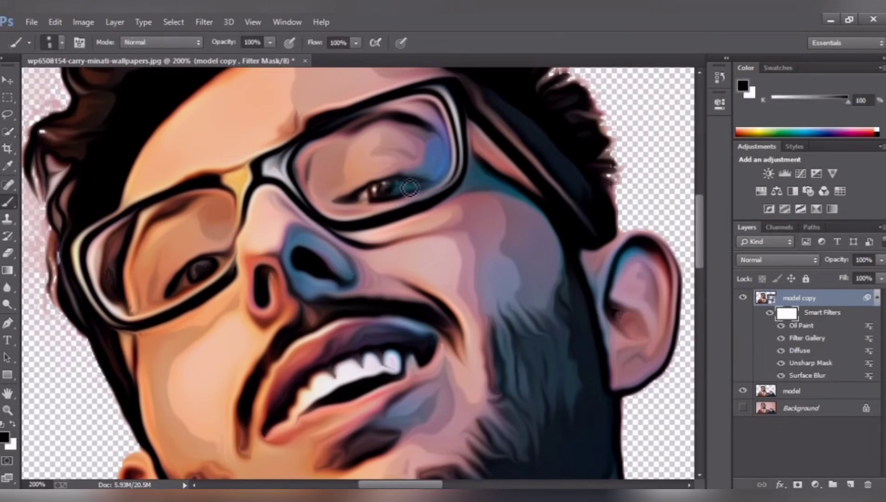
pyautogui.moveTo(185, 292); pyautogui.dragTo(213, 272)
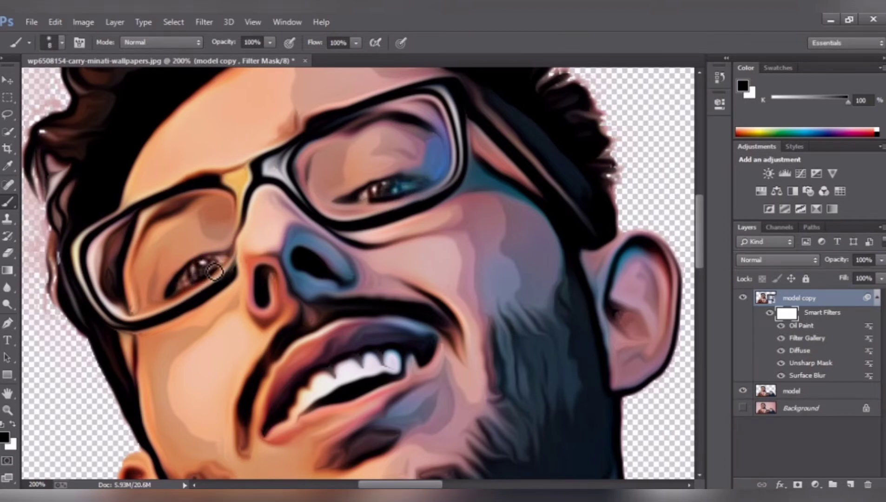
pyautogui.press('x')
pyautogui.press('5')
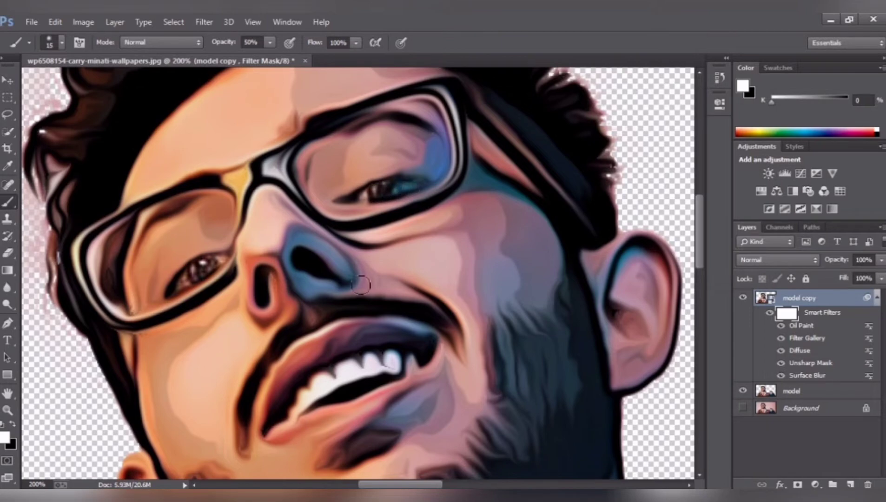
# Duplicate the cartoon layer and name the copy 'model copy 1'.
pyautogui.hotkey('ctrl', '0')
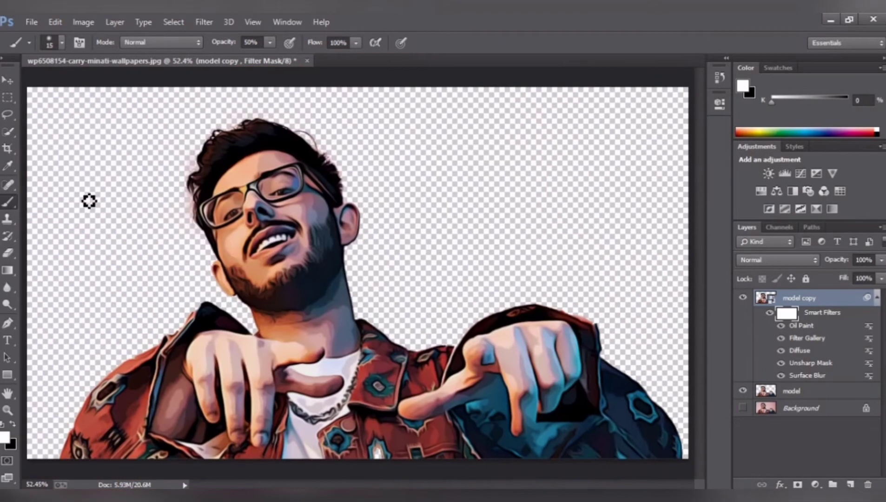
pyautogui.press('v')
pyautogui.hotkey('ctrl', 'j')
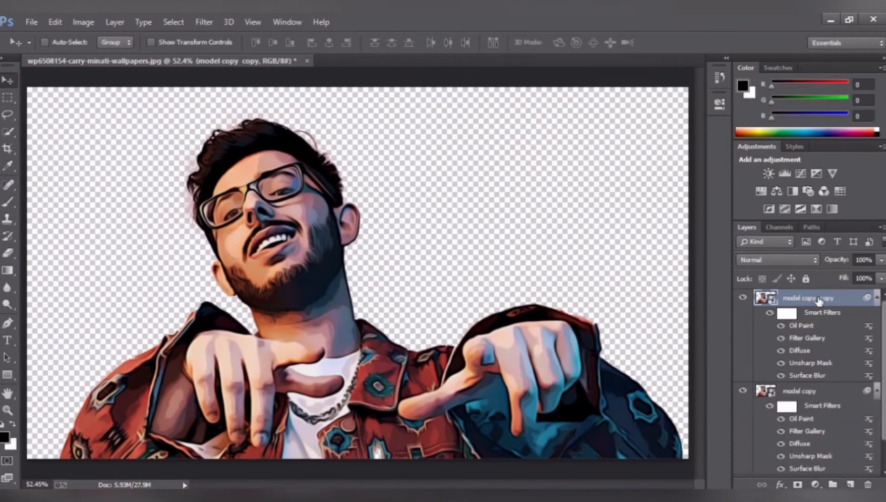
pyautogui.doubleClick(817, 298)
pyautogui.write('model copy 1')
pyautogui.press('Return')
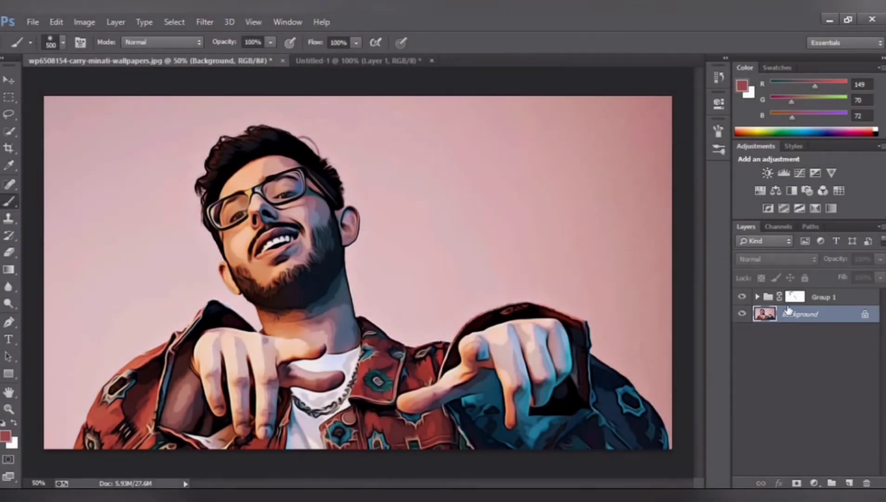
# Add a muted purple-blue Solid Color fill layer, then switch to the Untitled-1 document.
pyautogui.click(813, 483)
pyautogui.click(800, 198)
pyautogui.moveTo(457, 200); pyautogui.dragTo(456, 189)
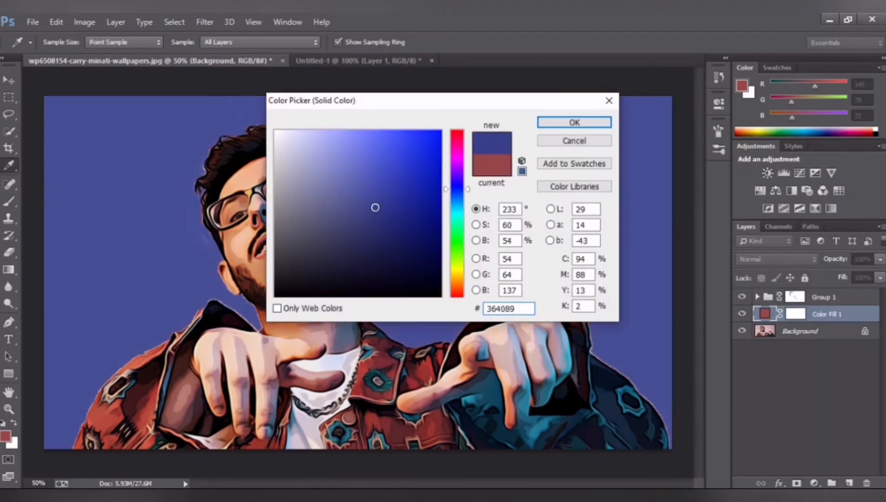
pyautogui.click(379, 223)
pyautogui.click(340, 203)
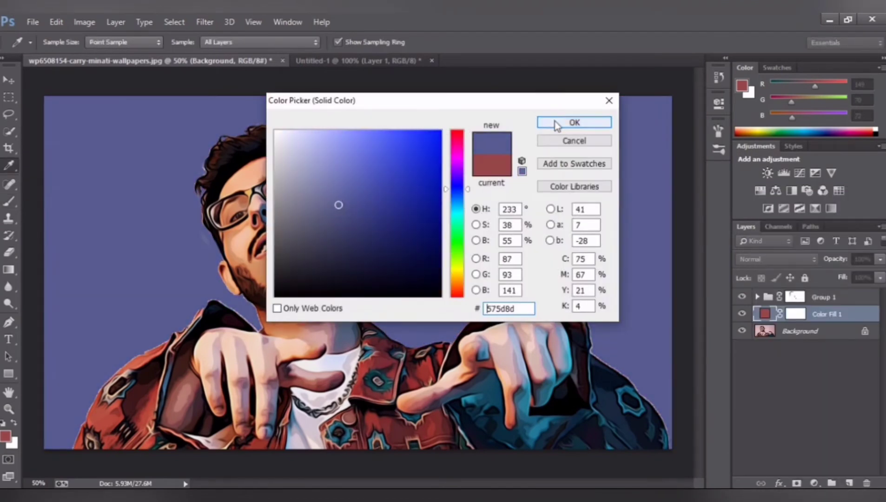
pyautogui.click(563, 122)
pyautogui.click(353, 60)
# Drag the colour-blob layer into the portrait document and paint a soft teal wash over the background.
pyautogui.press('v')
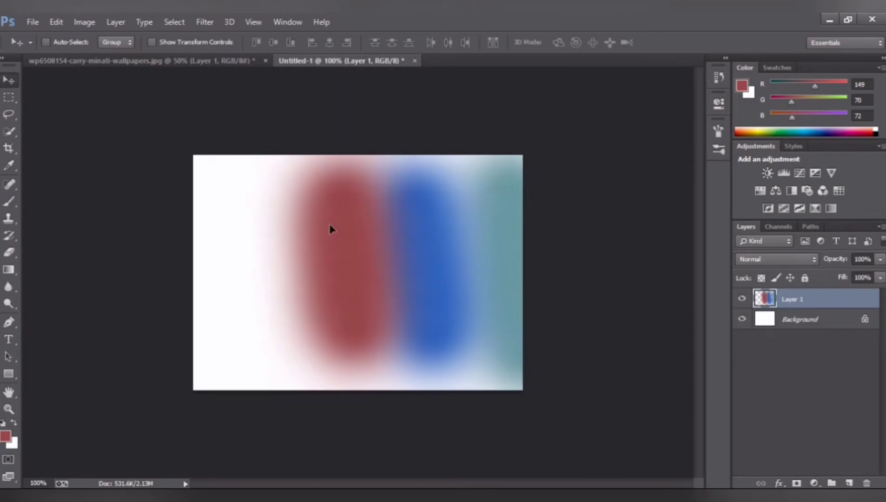
pyautogui.moveTo(330, 227)
pyautogui.mouseDown()
pyautogui.moveTo(177, 65)
pyautogui.moveTo(559, 231)
pyautogui.mouseUp()
pyautogui.moveTo(807, 316); pyautogui.dragTo(790, 293)
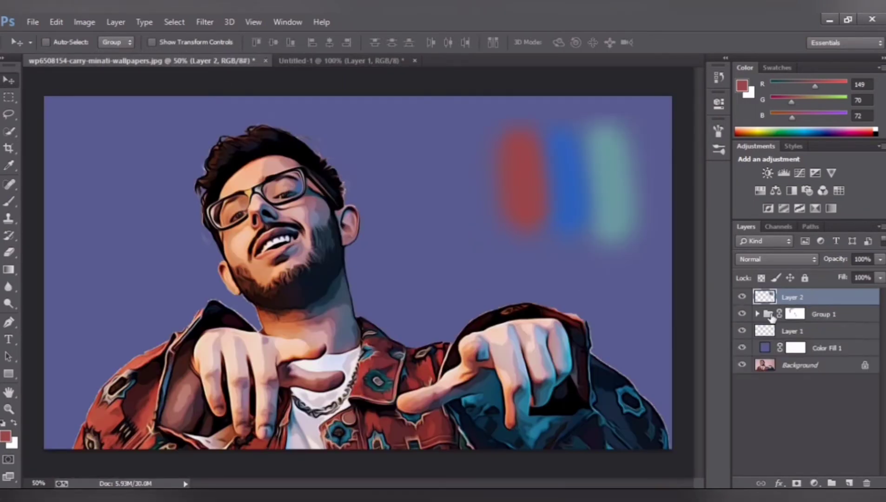
pyautogui.press('b')
pyautogui.keyDown('alt'); pyautogui.click(577, 182); pyautogui.keyUp('alt')
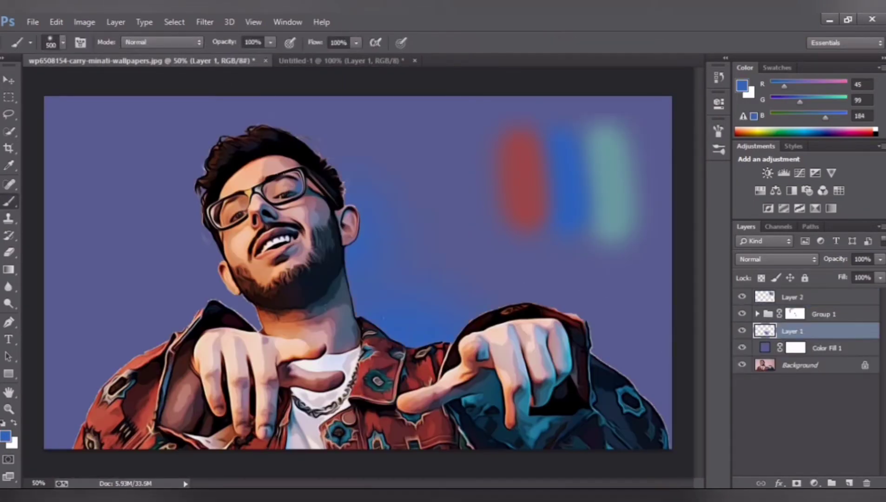
pyautogui.keyDown('alt'); pyautogui.click(637, 160); pyautogui.keyUp('alt')
pyautogui.moveTo(511, 305)
pyautogui.mouseDown()
pyautogui.moveTo(168, 308)
pyautogui.moveTo(86, 396)
pyautogui.mouseUp()
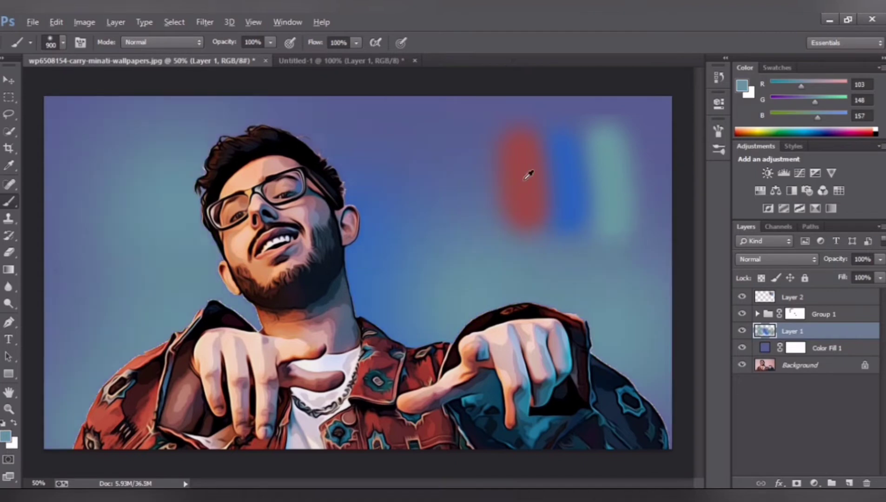
# Paint blue-purple into the lower background and soft red dabs at the left and centre.
pyautogui.keyDown('alt'); pyautogui.click(528, 174); pyautogui.keyUp('alt')
pyautogui.moveTo(583, 315); pyautogui.dragTo(463, 314)
pyautogui.click(157, 339)
pyautogui.keyDown('alt'); pyautogui.click(528, 162); pyautogui.keyUp('alt')
pyautogui.click(157, 185)
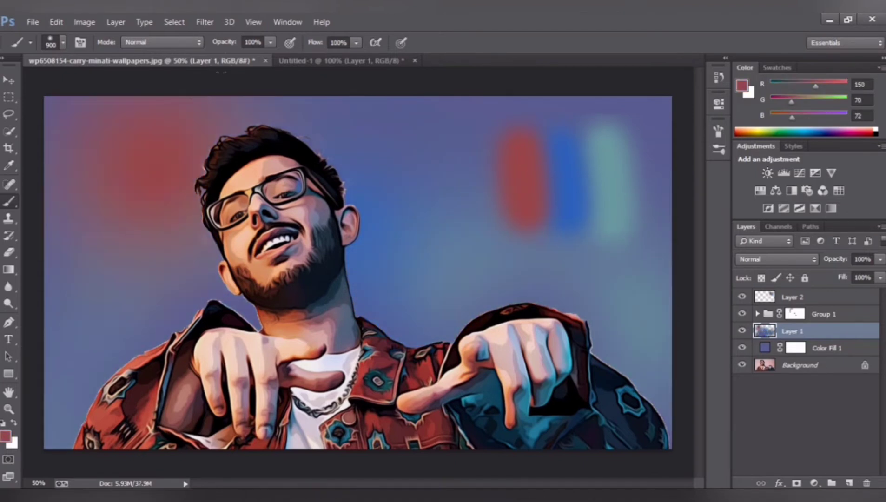
pyautogui.click(478, 253)
pyautogui.hotkey('ctrl', 'z')
pyautogui.click(84, 335)
pyautogui.click(629, 334)
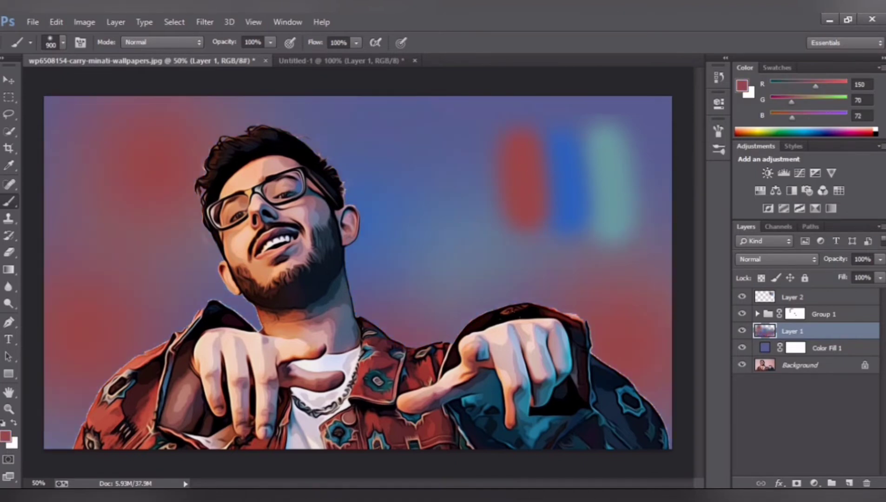
pyautogui.hotkey('ctrl', 'alt', 'z')
pyautogui.hotkey('ctrl', 'alt', 'z')
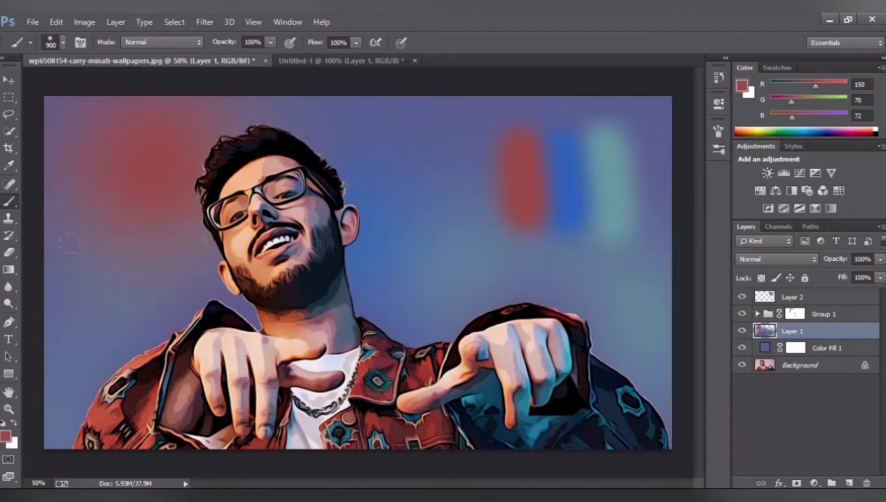
pyautogui.click(143, 319)
pyautogui.click(458, 292)
# Paint blue washes across the upper background, then a soft red wash at 65% brush opacity.
pyautogui.keyDown('alt'); pyautogui.click(565, 148); pyautogui.keyUp('alt')
pyautogui.click(540, 186)
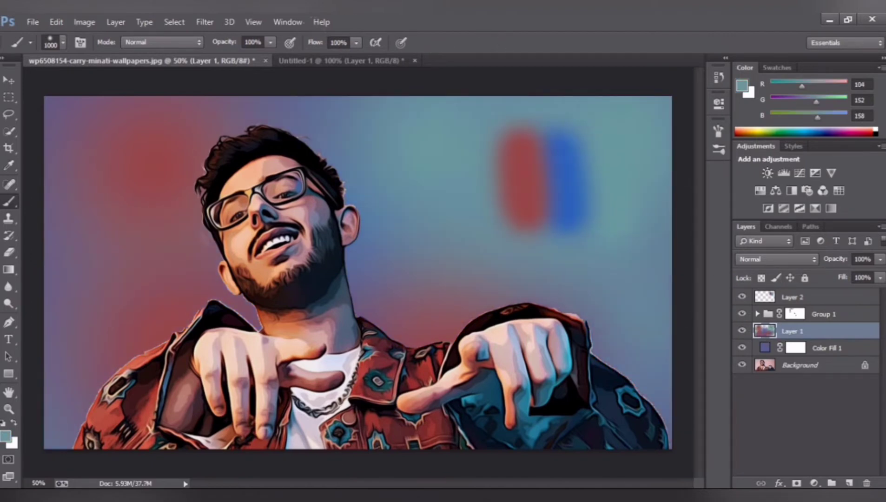
pyautogui.click(421, 168)
pyautogui.keyDown('alt'); pyautogui.click(520, 182); pyautogui.keyUp('alt')
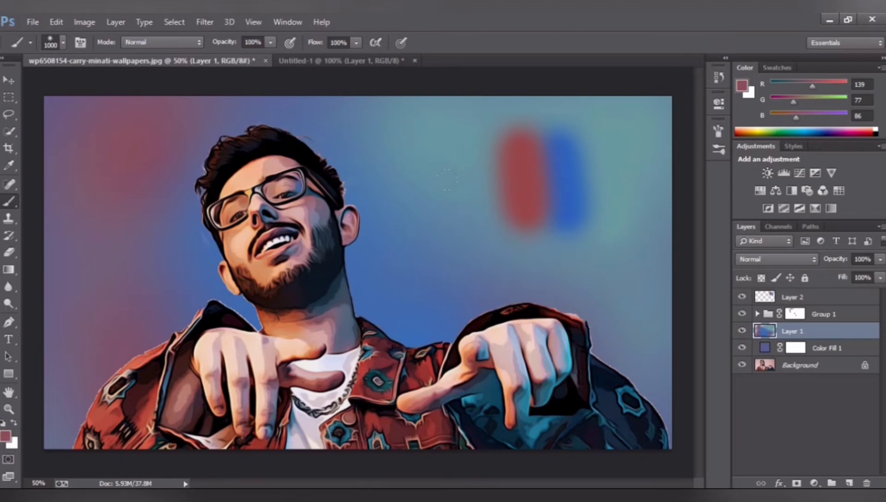
pyautogui.click(253, 42)
pyautogui.write('65')
pyautogui.click(581, 261)
# Paint teal washes at the lower left and pinkish and teal-blue washes across the upper middle.
pyautogui.keyDown('alt'); pyautogui.click(598, 180); pyautogui.keyUp('alt')
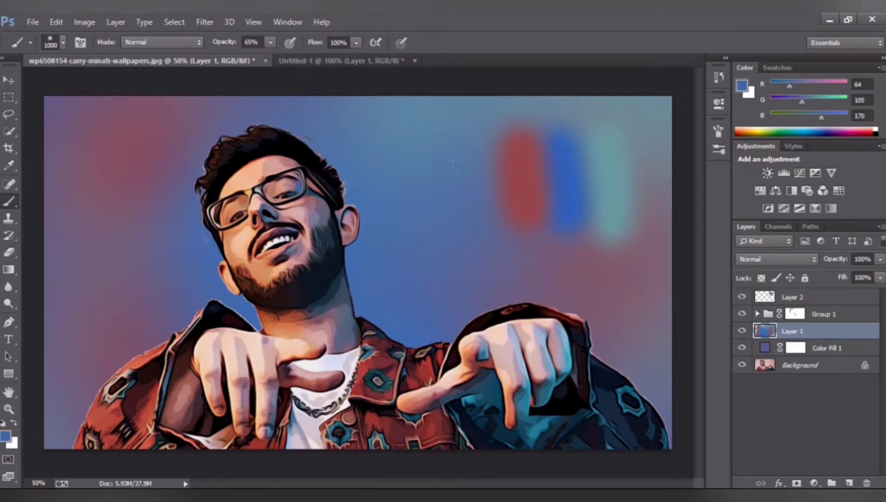
pyautogui.click(119, 328)
pyautogui.keyDown('alt'); pyautogui.click(521, 181); pyautogui.keyUp('alt')
pyautogui.click(386, 144)
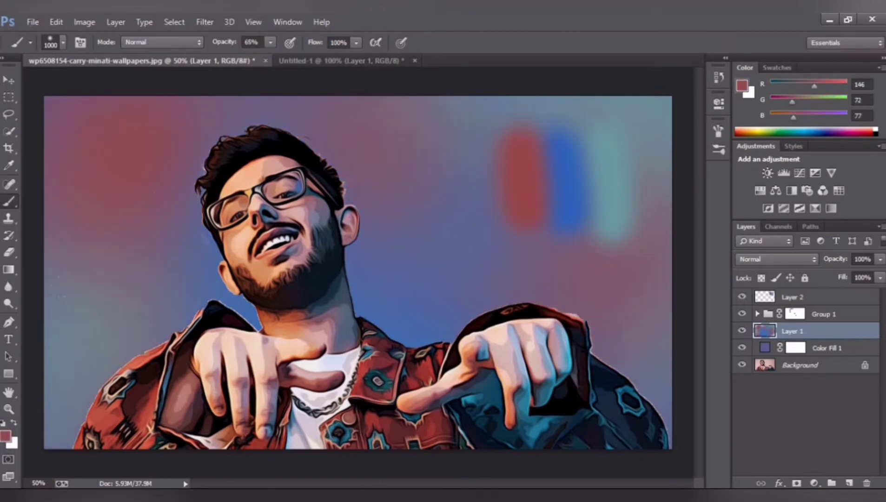
pyautogui.keyDown('alt'); pyautogui.click(559, 182); pyautogui.keyUp('alt')
pyautogui.click(418, 158)
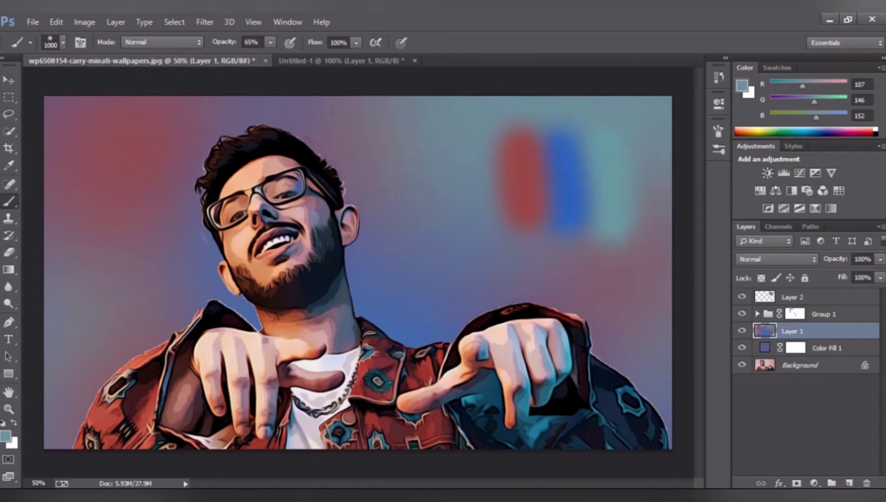
pyautogui.moveTo(139, 346); pyautogui.dragTo(100, 385)
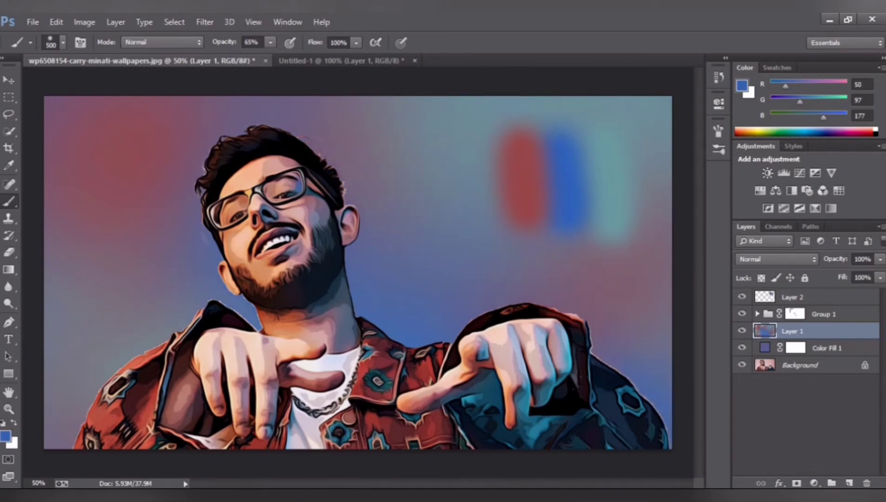
# Delete the colour-sample layer and scale Group 1 down to about 90%.
pyautogui.hotkey('ctrl', 'alt', 'z')
pyautogui.hotkey('ctrl', 'alt', 'z')
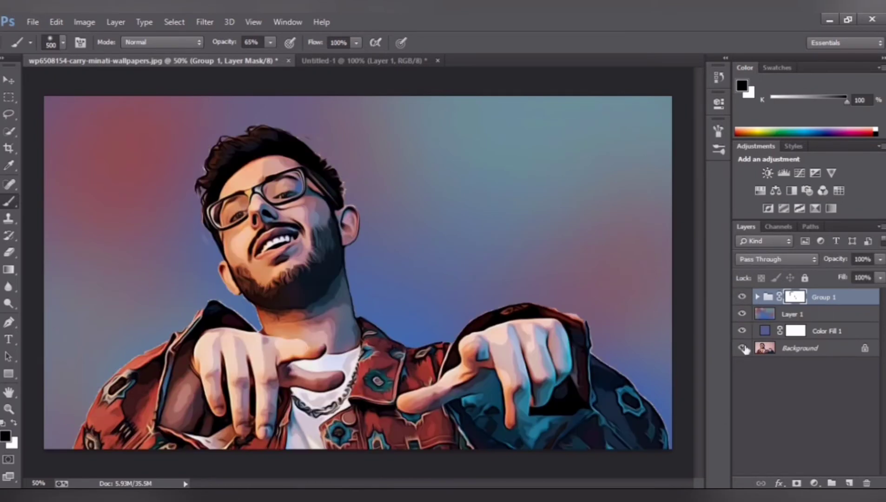
pyautogui.hotkey('ctrl', 't')
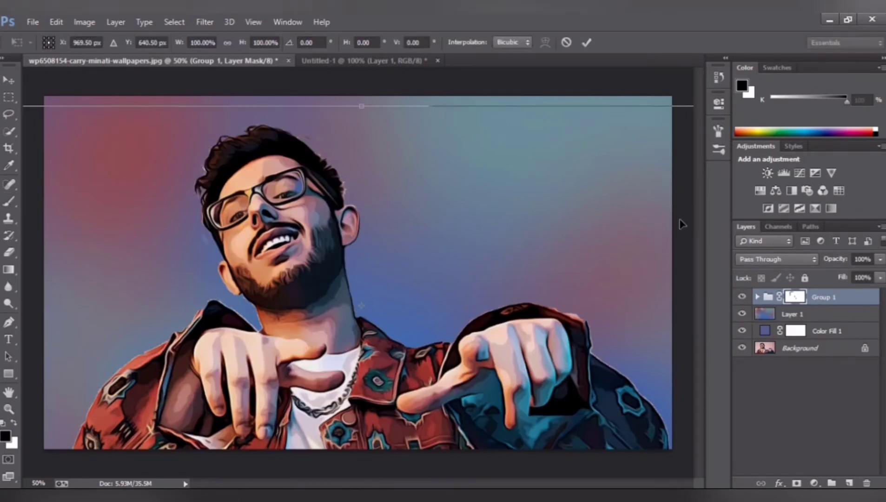
pyautogui.hotkey('ctrl', '-')
pyautogui.moveTo(629, 160)
pyautogui.mouseDown()
pyautogui.moveTo(594, 186)
pyautogui.moveTo(603, 176)
pyautogui.mouseUp()
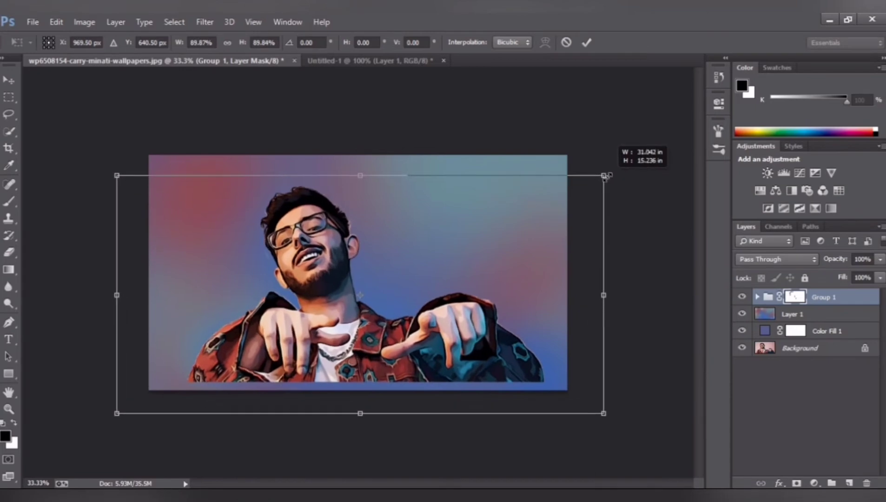
pyautogui.press('b')
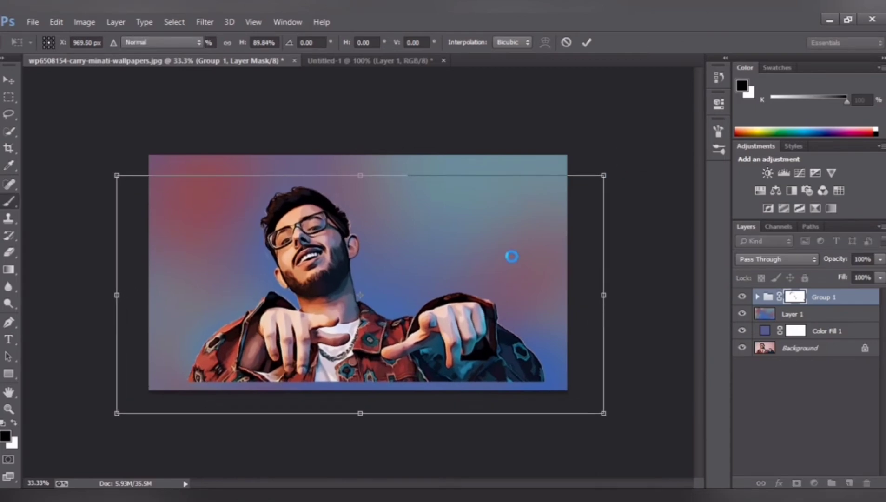
pyautogui.press('Return')
# Nudge the Group 1 portrait slightly upward.
pyautogui.hotkey('ctrl', '+')
pyautogui.press('v')
pyautogui.hotkey('shift', 'Up')
pyautogui.hotkey('shift', 'Up')
pyautogui.hotkey('shift', 'Up')
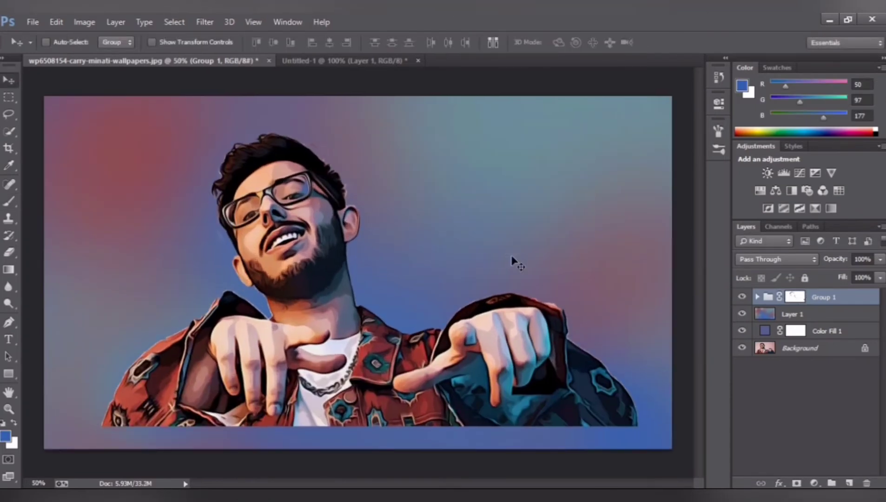
pyautogui.hotkey('shift', 'Up')
pyautogui.hotkey('shift', 'Up')
pyautogui.hotkey('shift', 'Up')
# Paint black at 70% on Group 1's mask to fade the lower jacket, then restore some with white.
pyautogui.click(794, 297)
pyautogui.press('b')
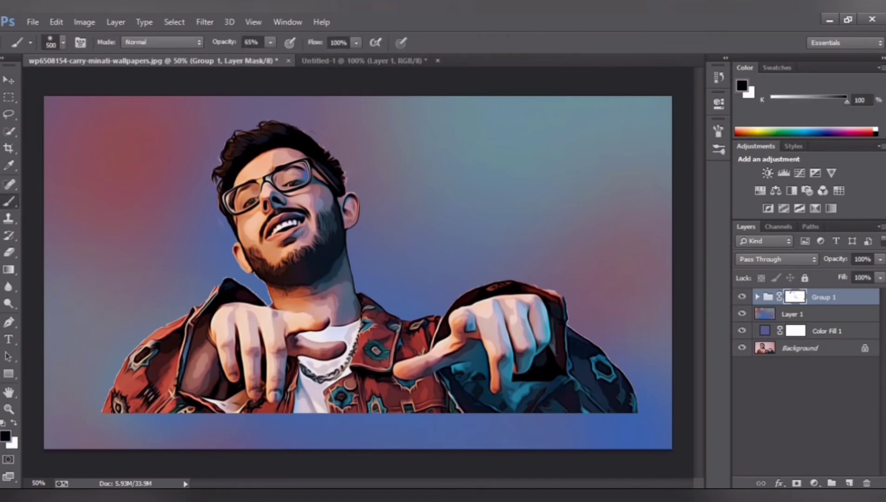
pyautogui.moveTo(181, 418); pyautogui.dragTo(74, 418)
pyautogui.press('Return')
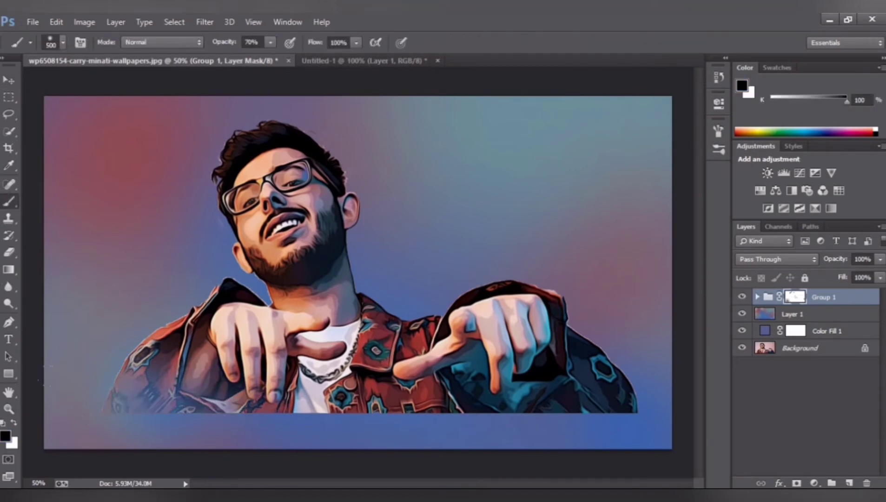
pyautogui.moveTo(135, 419); pyautogui.dragTo(637, 418)
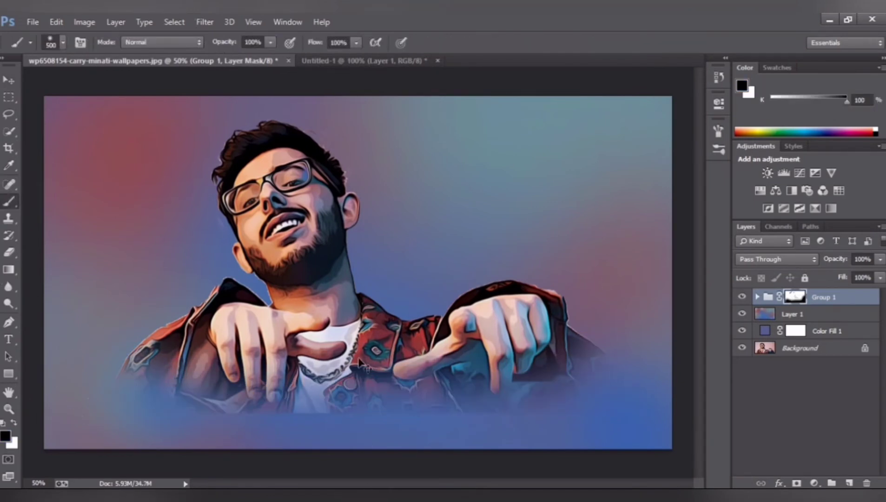
pyautogui.press('x')
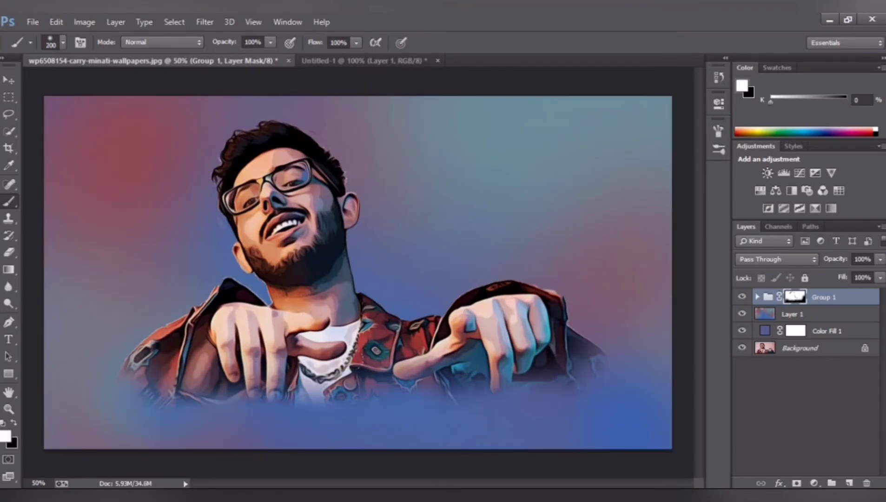
pyautogui.moveTo(223, 400); pyautogui.dragTo(465, 404)
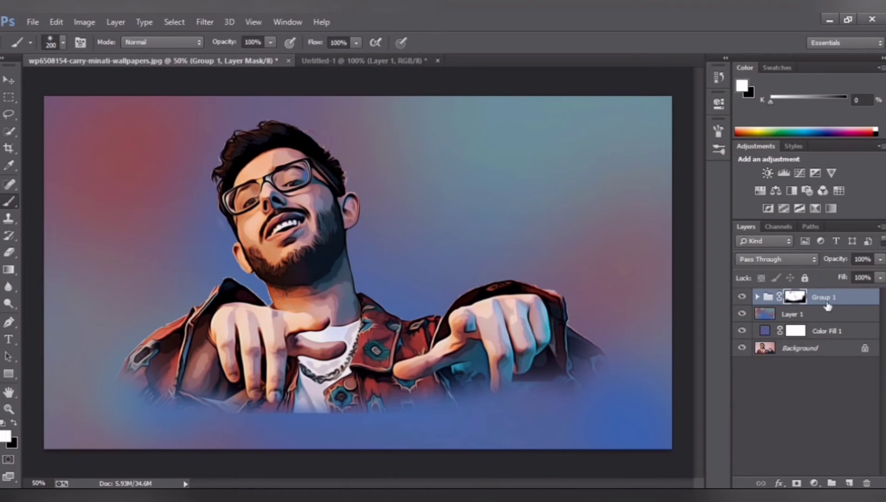
# Add an Exposure adjustment of -0.72 clipped to Group 1.
pyautogui.click(813, 483)
pyautogui.click(800, 292)
pyautogui.click(603, 315)
pyautogui.moveTo(606, 166); pyautogui.dragTo(598, 168)
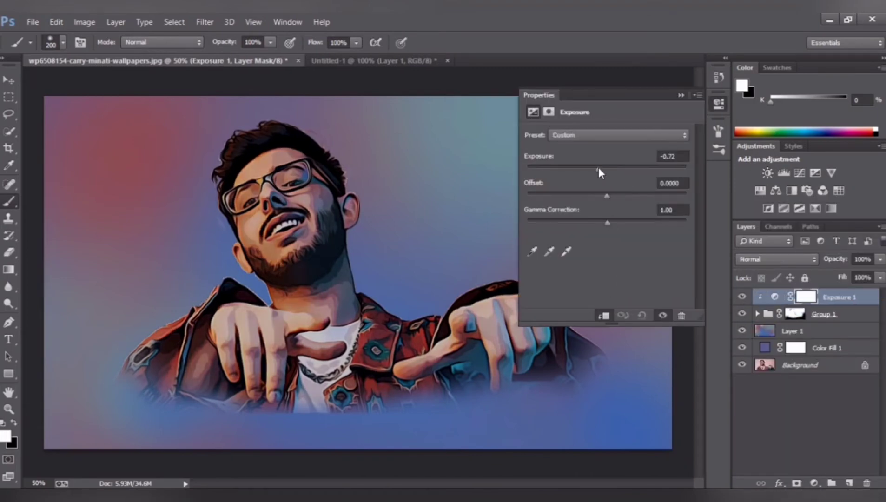
pyautogui.click(719, 103)
# Add a clipped Color Lookup with a 3D LUT, blended as Lighter Color at 75%.
pyautogui.click(813, 483)
pyautogui.click(809, 393)
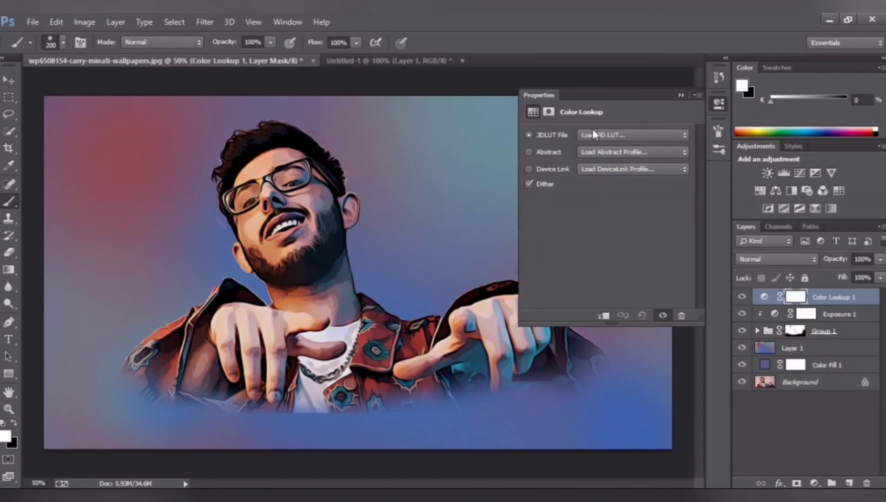
pyautogui.click(594, 135)
pyautogui.click(632, 247)
pyautogui.click(680, 94)
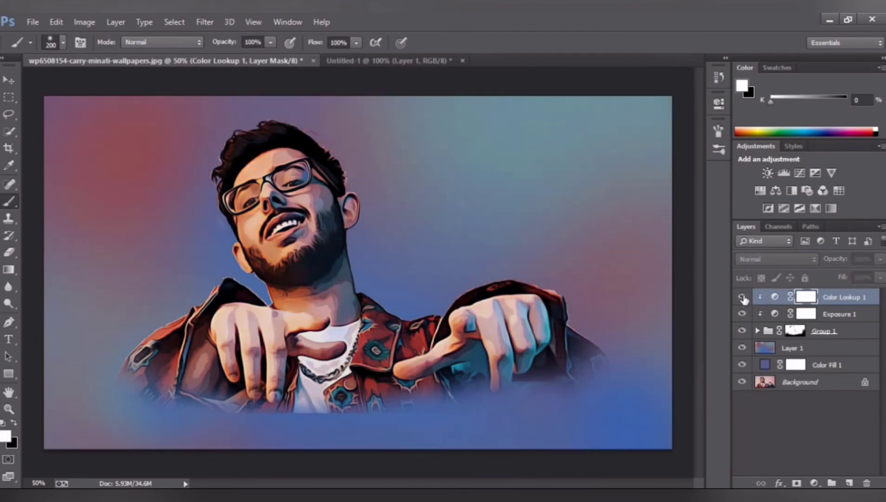
pyautogui.click(776, 259)
pyautogui.click(749, 187)
pyautogui.click(776, 259)
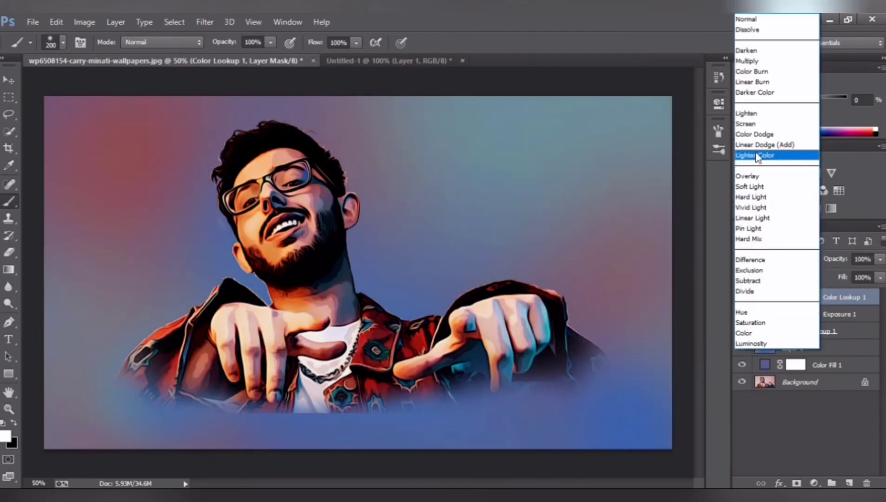
pyautogui.click(780, 155)
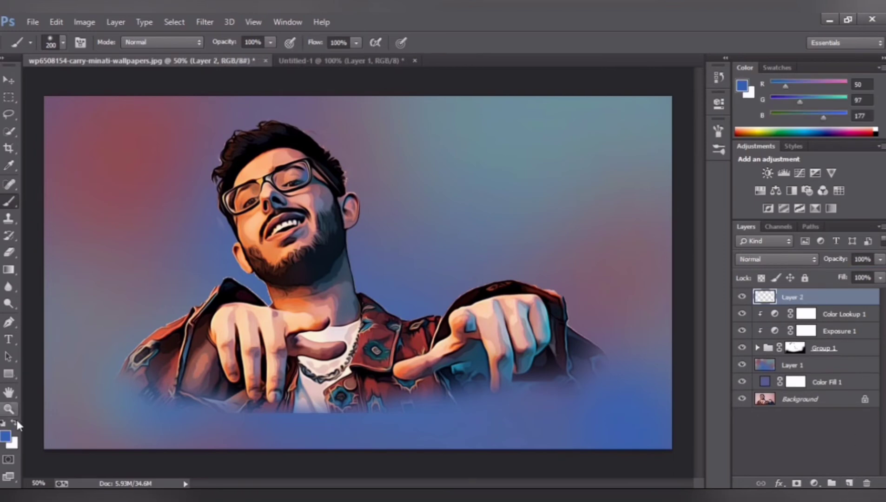
# Paint violet-blue (R69 G39 B255) over the right of the face and hair with a 600px brush.
pyautogui.click(5, 436)
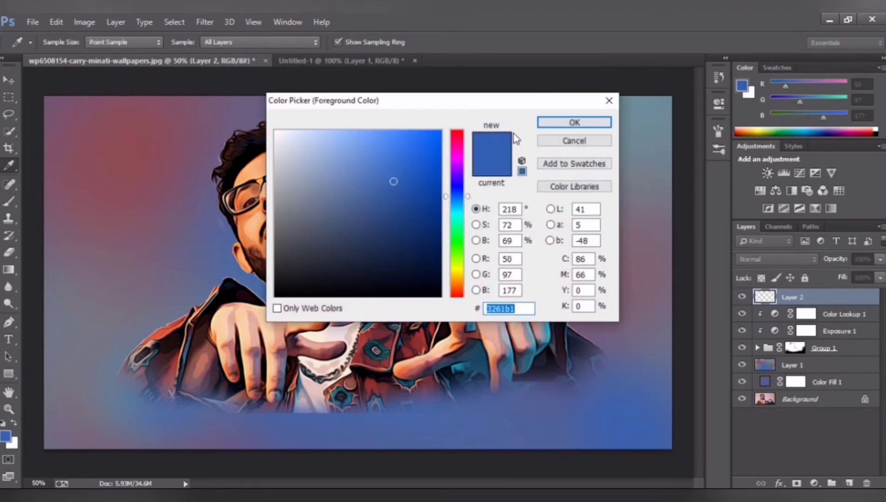
pyautogui.moveTo(455, 202); pyautogui.dragTo(455, 182)
pyautogui.click(574, 122)
pyautogui.press('b')
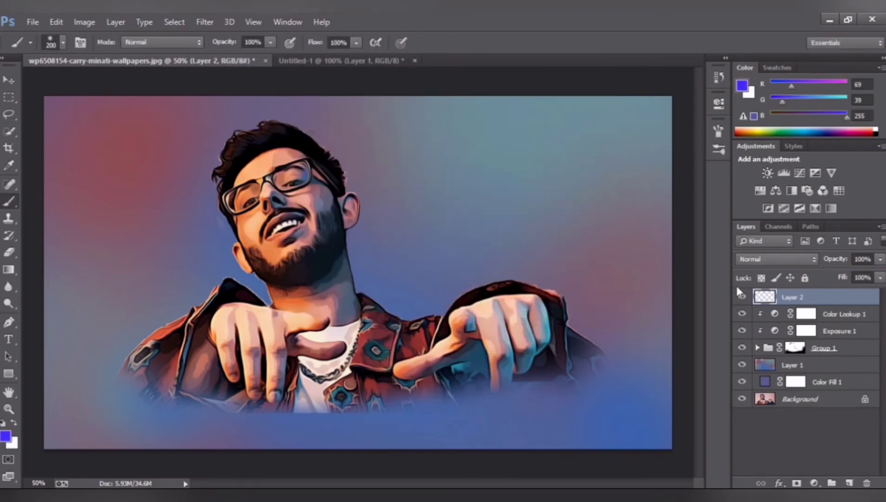
pyautogui.press(']')
pyautogui.press(']')
pyautogui.press(']')
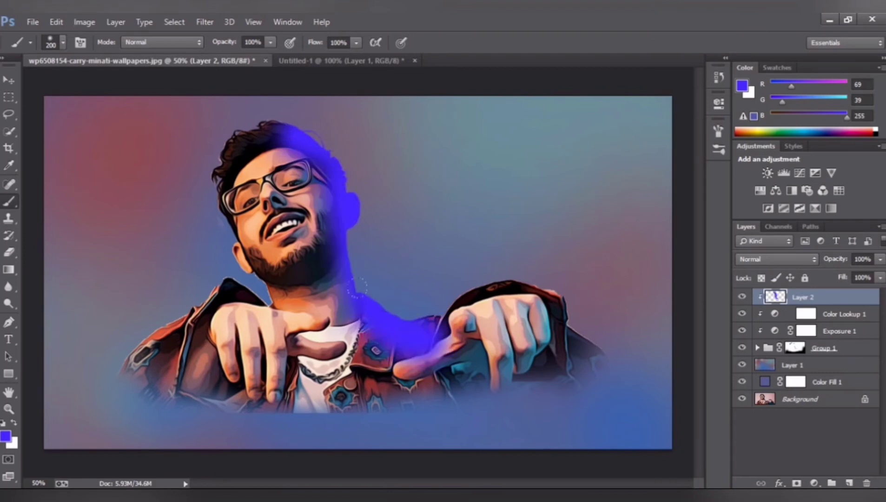
pyautogui.moveTo(353, 149); pyautogui.dragTo(372, 219)
# Set the violet glow layer's blend mode to Soft Light.
pyautogui.click(776, 259)
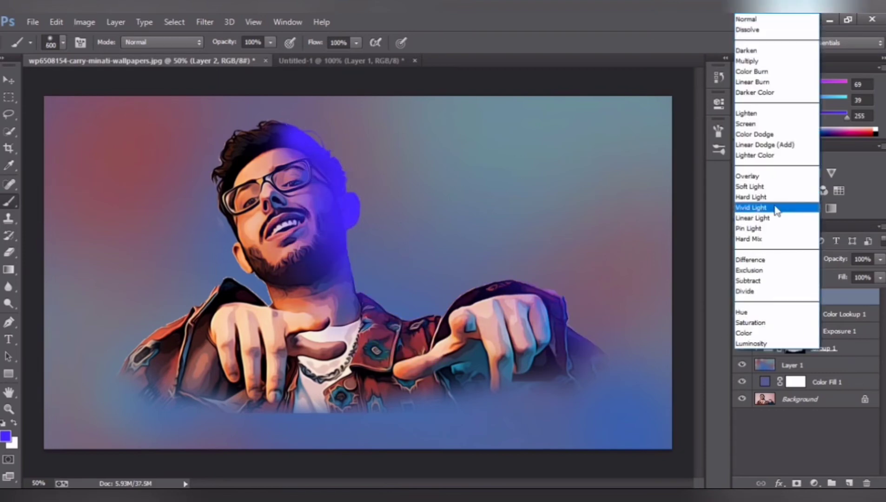
pyautogui.click(772, 204)
pyautogui.click(776, 259)
pyautogui.click(762, 186)
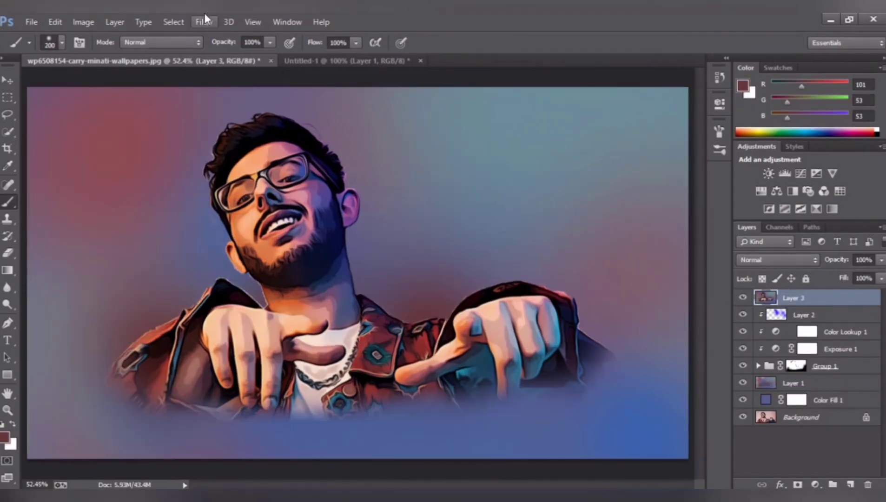
# In Camera Raw, cool the white balance, lift exposure to +0.10, raise Blacks to +55 and boost Vibrance.
pyautogui.click(204, 21)
pyautogui.click(235, 75)
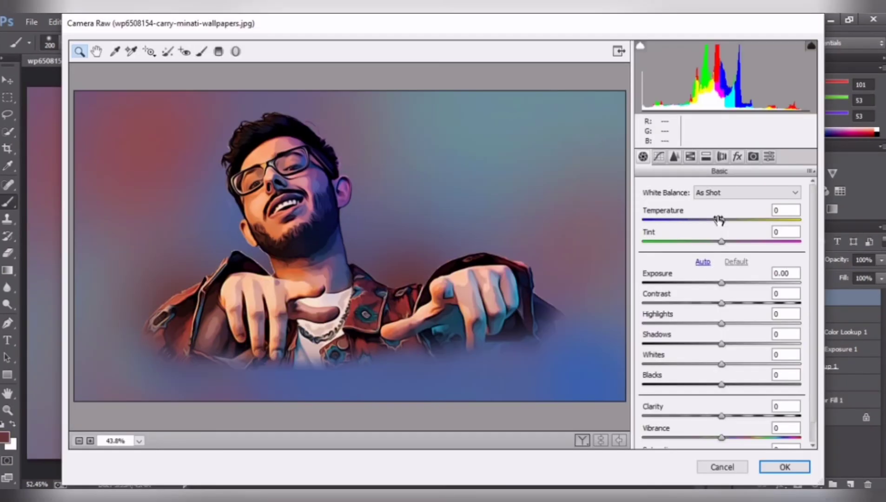
pyautogui.moveTo(721, 219); pyautogui.dragTo(735, 242)
pyautogui.moveTo(721, 282)
pyautogui.mouseDown()
pyautogui.moveTo(731, 309)
pyautogui.moveTo(723, 322)
pyautogui.moveTo(704, 324)
pyautogui.moveTo(726, 324)
pyautogui.moveTo(742, 344)
pyautogui.moveTo(695, 351)
pyautogui.moveTo(758, 365)
pyautogui.moveTo(725, 365)
pyautogui.moveTo(766, 386)
pyautogui.mouseUp()
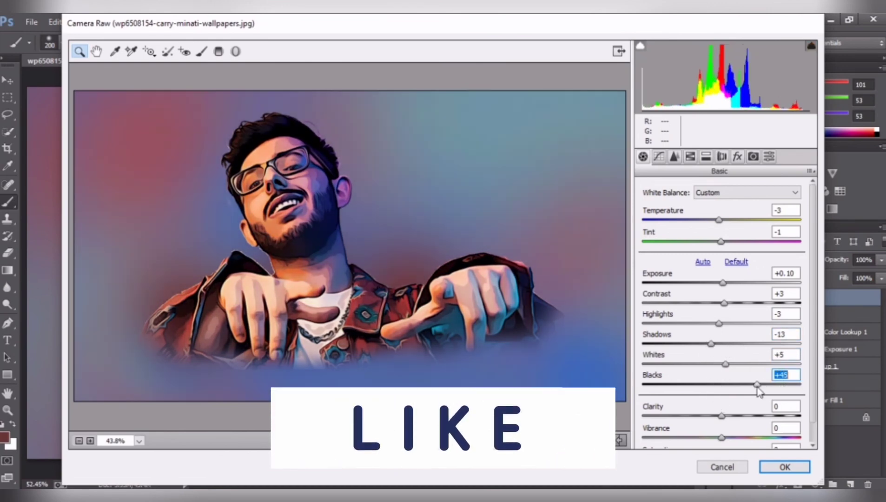
pyautogui.scroll(-1, 725, 408)
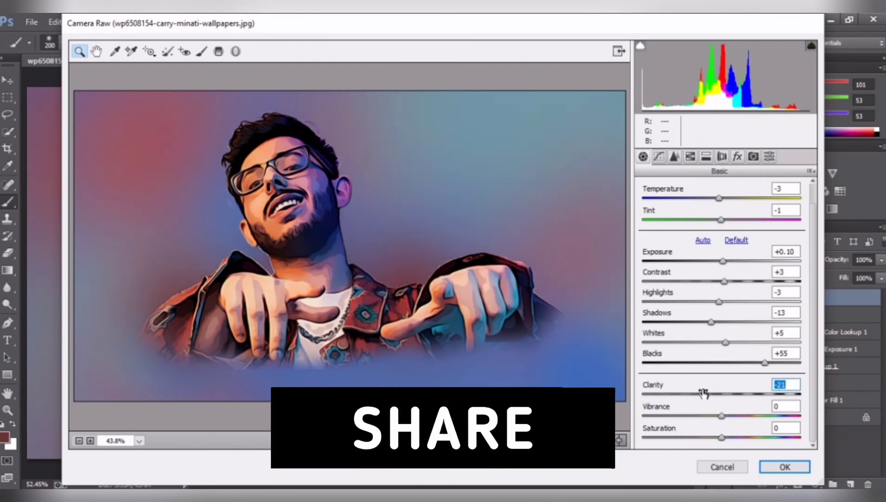
pyautogui.moveTo(722, 415); pyautogui.dragTo(725, 416)
# Adjust the Detail sharpening Amount and apply the Camera Raw filter.
pyautogui.click(674, 156)
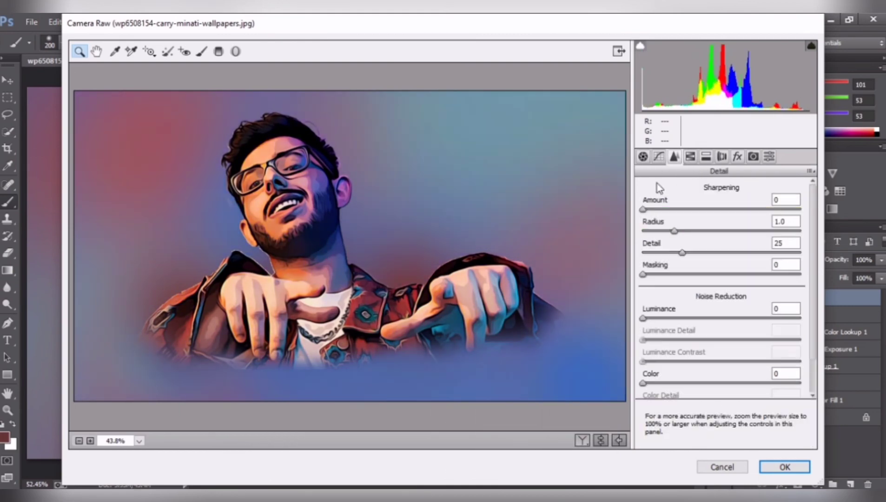
pyautogui.click(332, 253)
pyautogui.write('00')
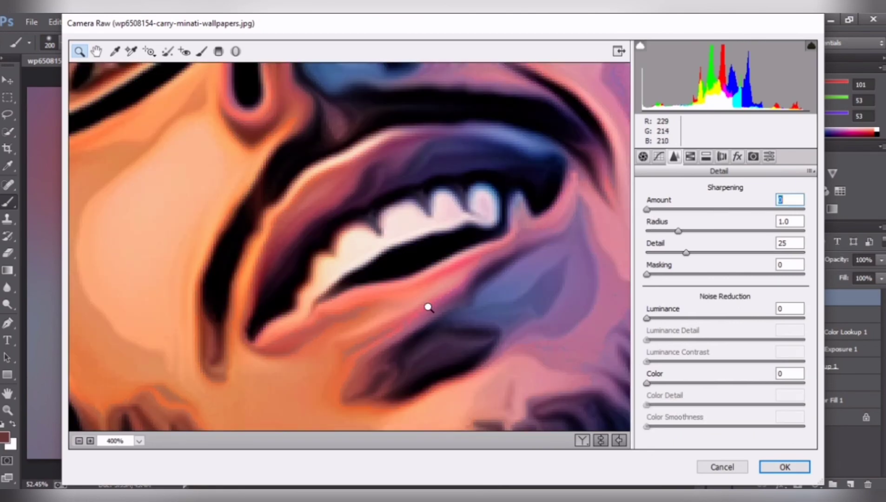
pyautogui.click(762, 468)
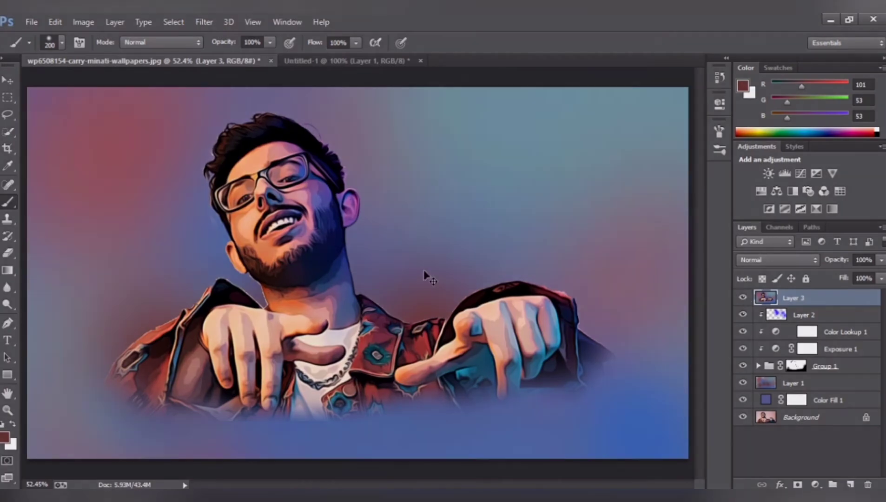